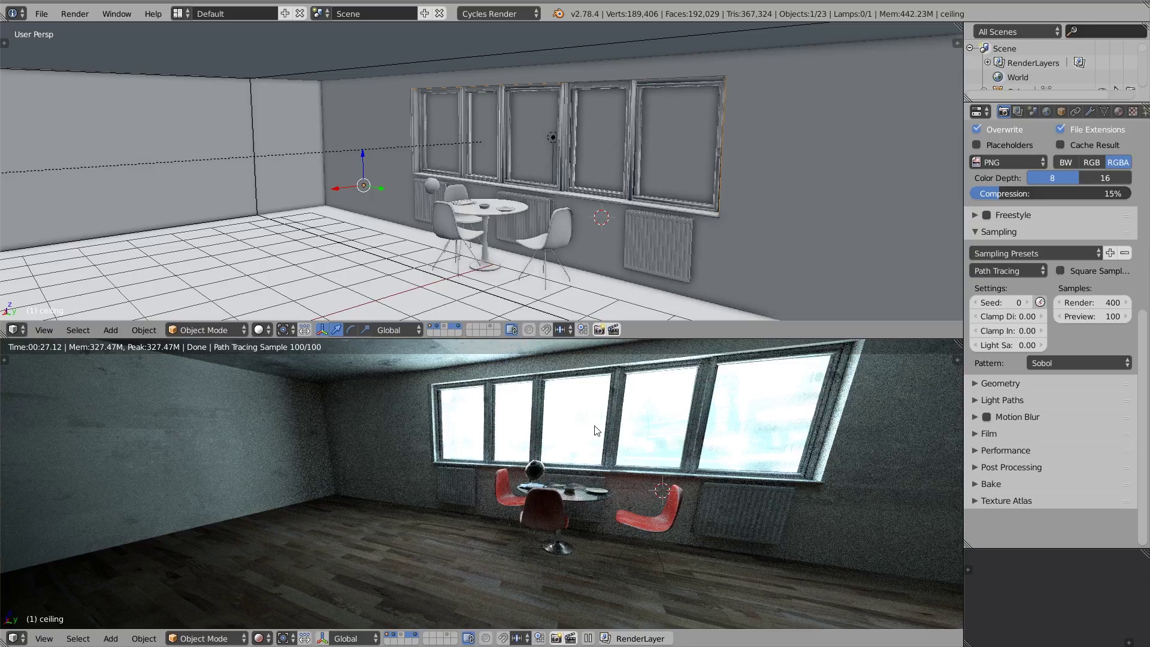
# Walk the rendered view toward the windows and lower the scene's Color Management exposure to -0.071
pyautogui.hotkey('shift', 'f')
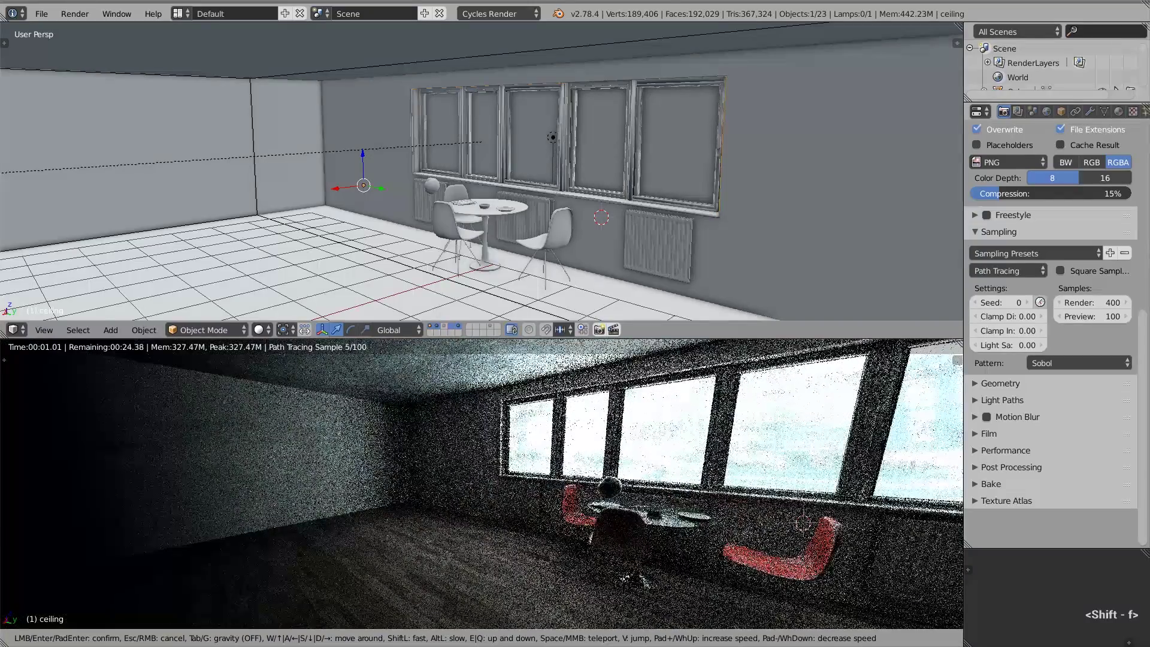
pyautogui.press('w')
pyautogui.press('w')
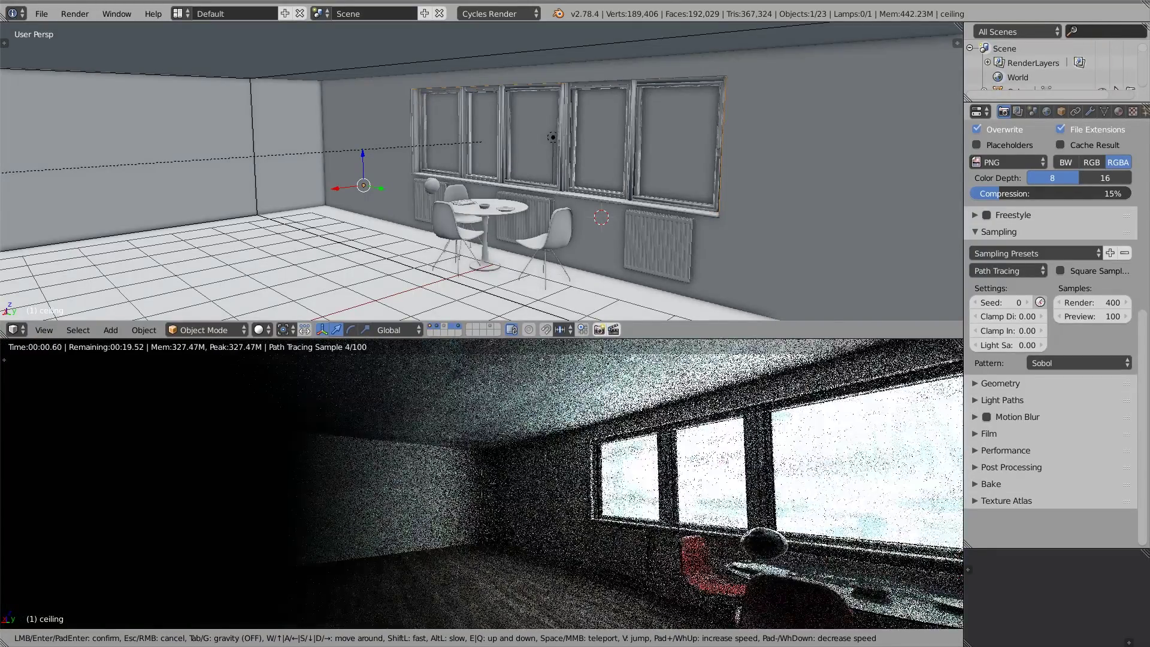
pyautogui.press('w')
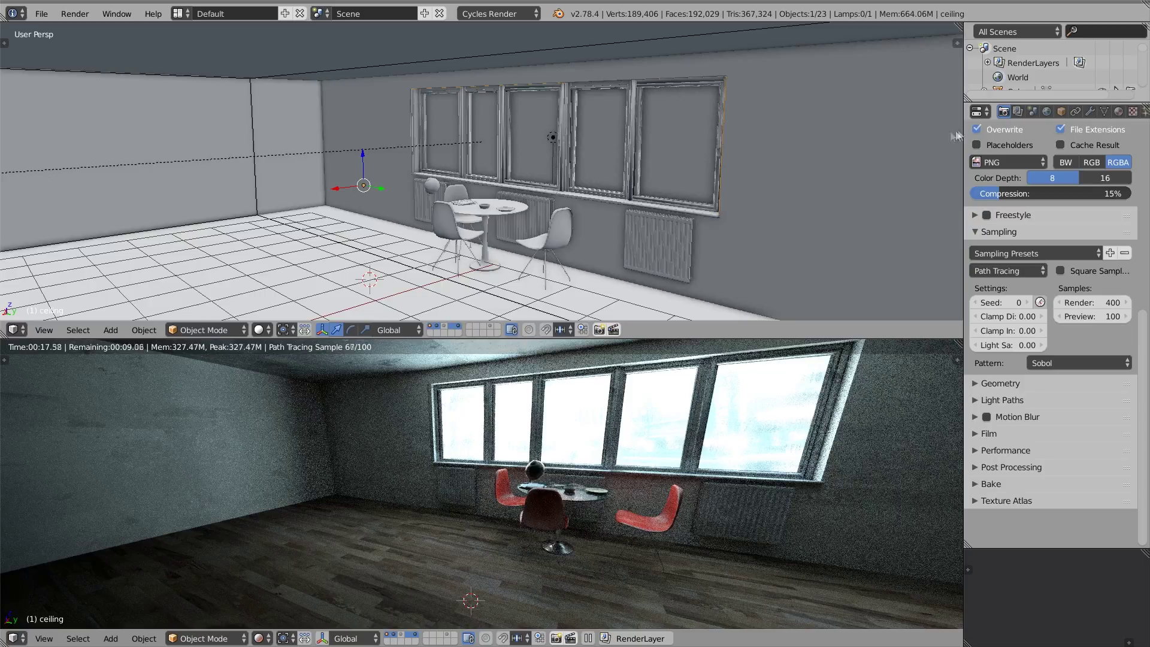
pyautogui.click(1032, 111)
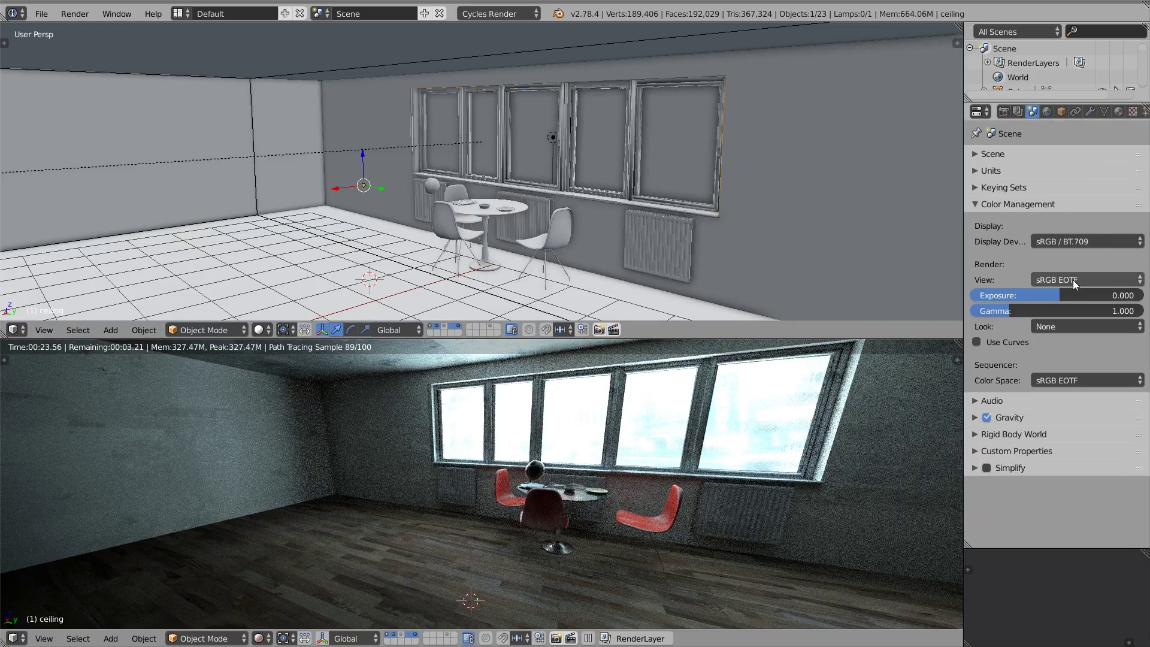
pyautogui.moveTo(1070, 294)
pyautogui.mouseDown()
pyautogui.moveTo(1034, 300)
pyautogui.moveTo(1063, 303)
pyautogui.mouseUp()
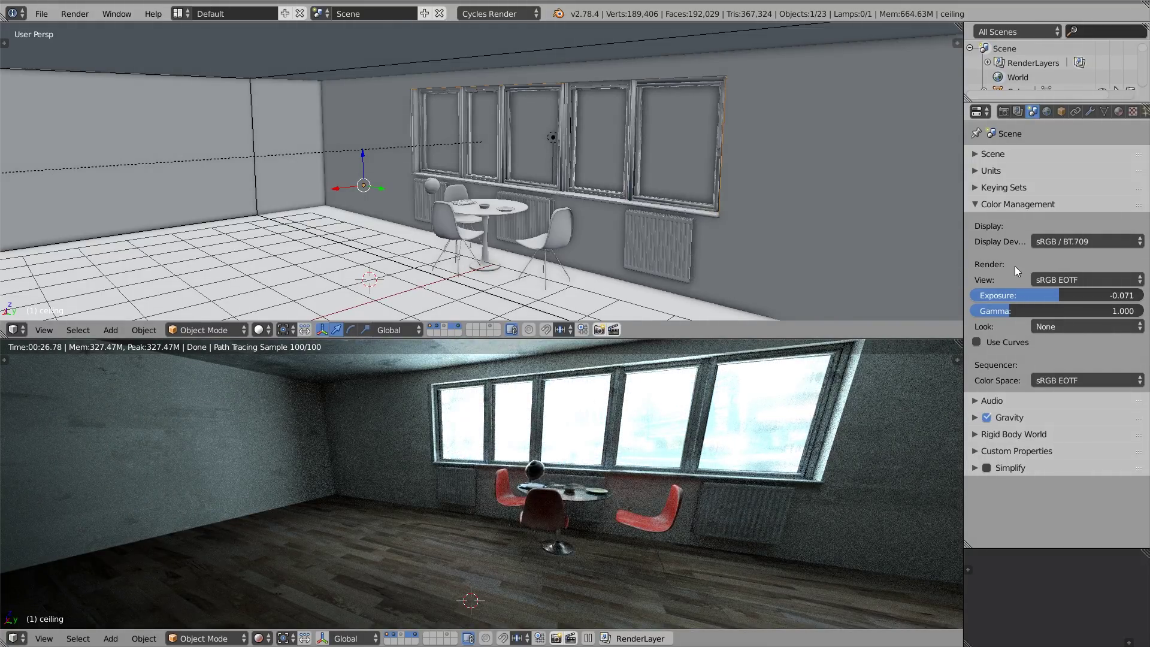
# Add a new camera and raise it vertically
pyautogui.hotkey('shift', 'a')
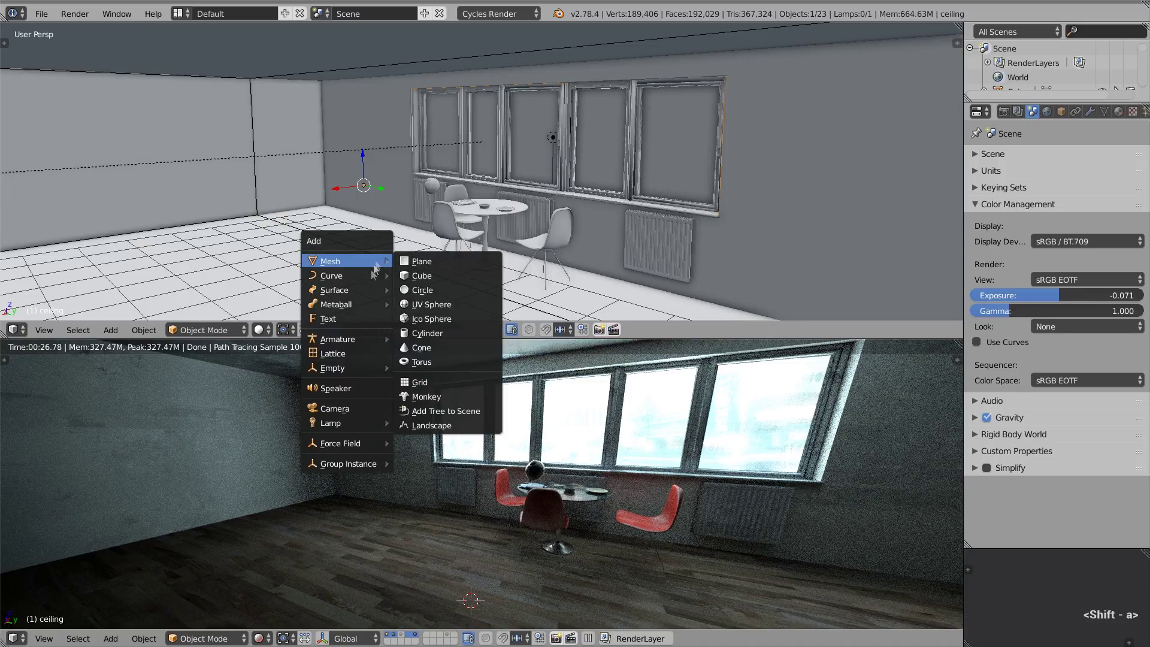
pyautogui.click(363, 411)
pyautogui.press('g')
pyautogui.press('z')
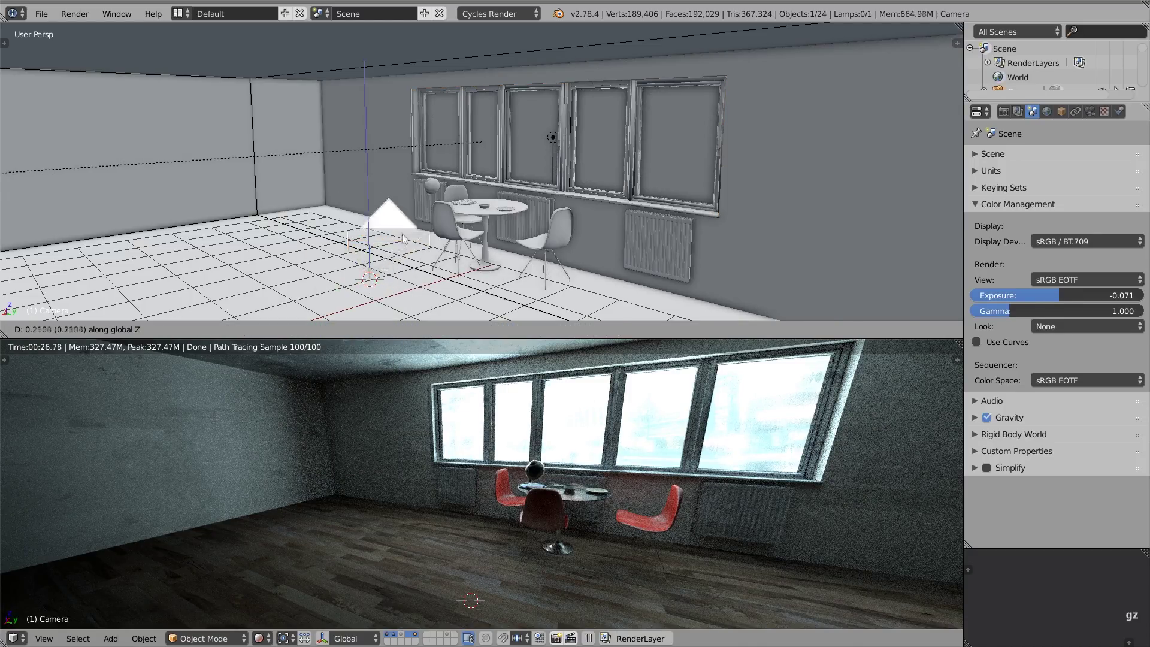
pyautogui.click(420, 168)
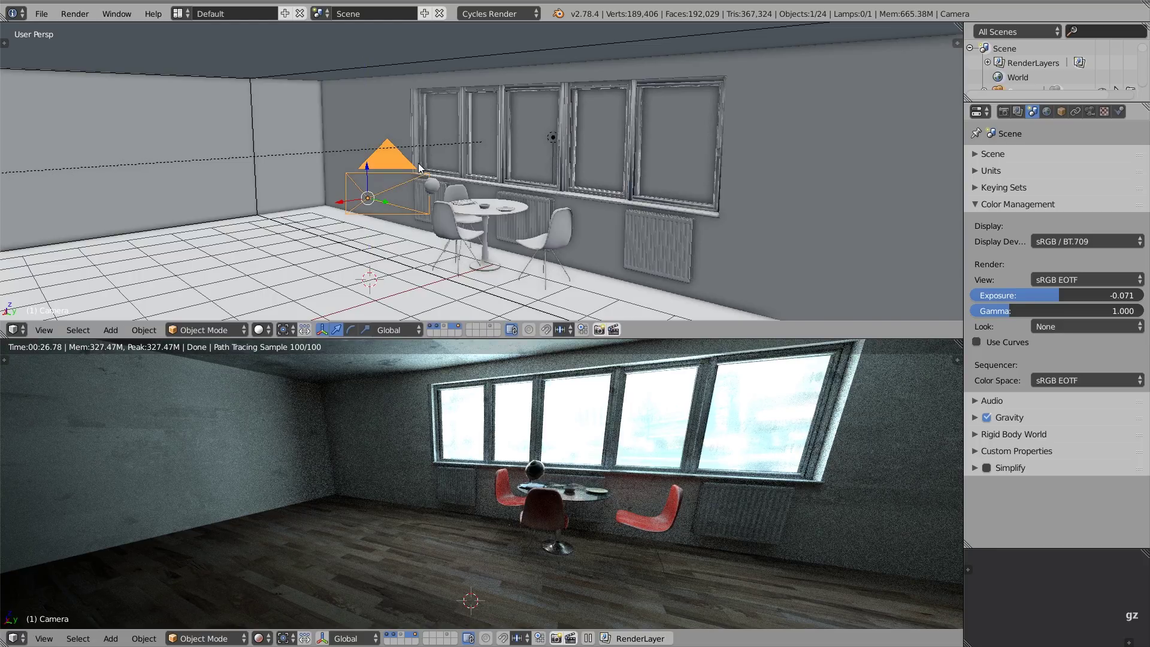
# Set the camera's rotation to 90° on X and 90° on Z
pyautogui.press('n')
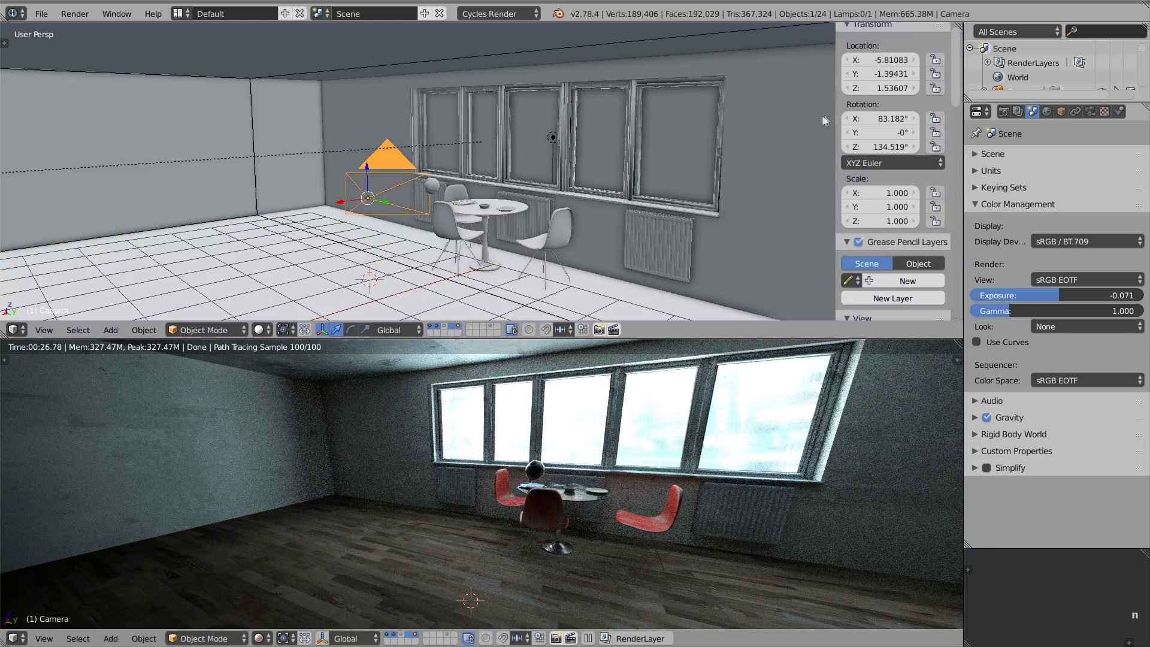
pyautogui.click(877, 118)
pyautogui.write('90')
pyautogui.press('Return')
pyautogui.click(887, 146)
pyautogui.write('90')
pyautogui.press('Return')
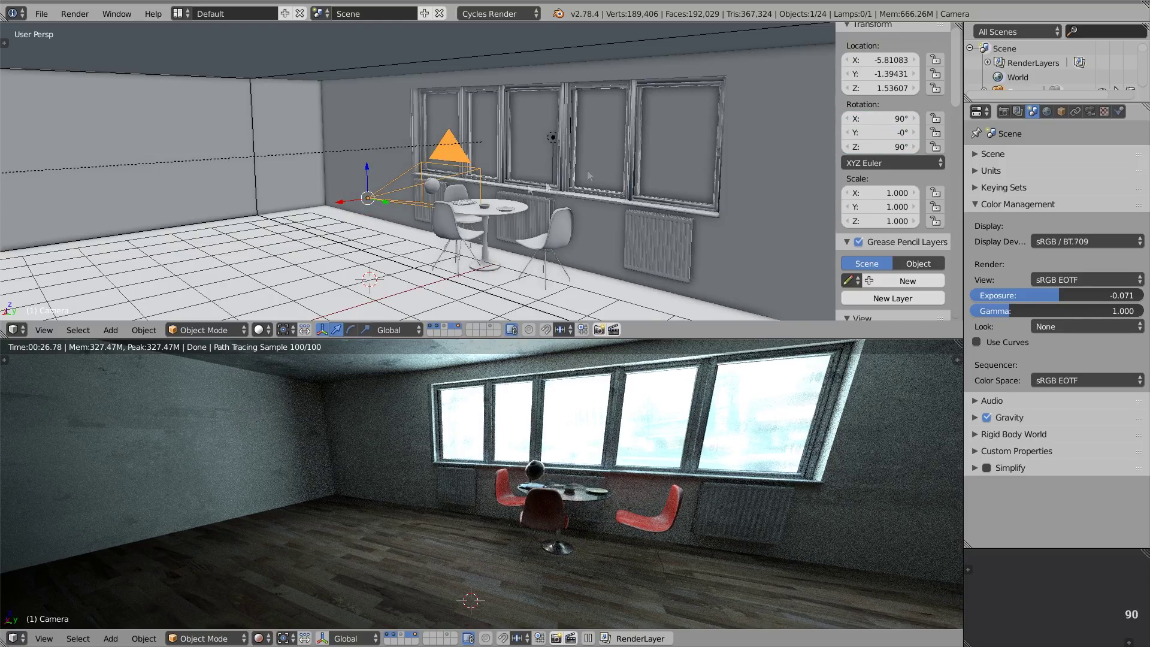
# Position the camera at about Y 0.51 and Z 2.2 above the table
pyautogui.moveTo(530, 191); pyautogui.dragTo(483, 194, button='middle')
pyautogui.press('g')
pyautogui.press('x')
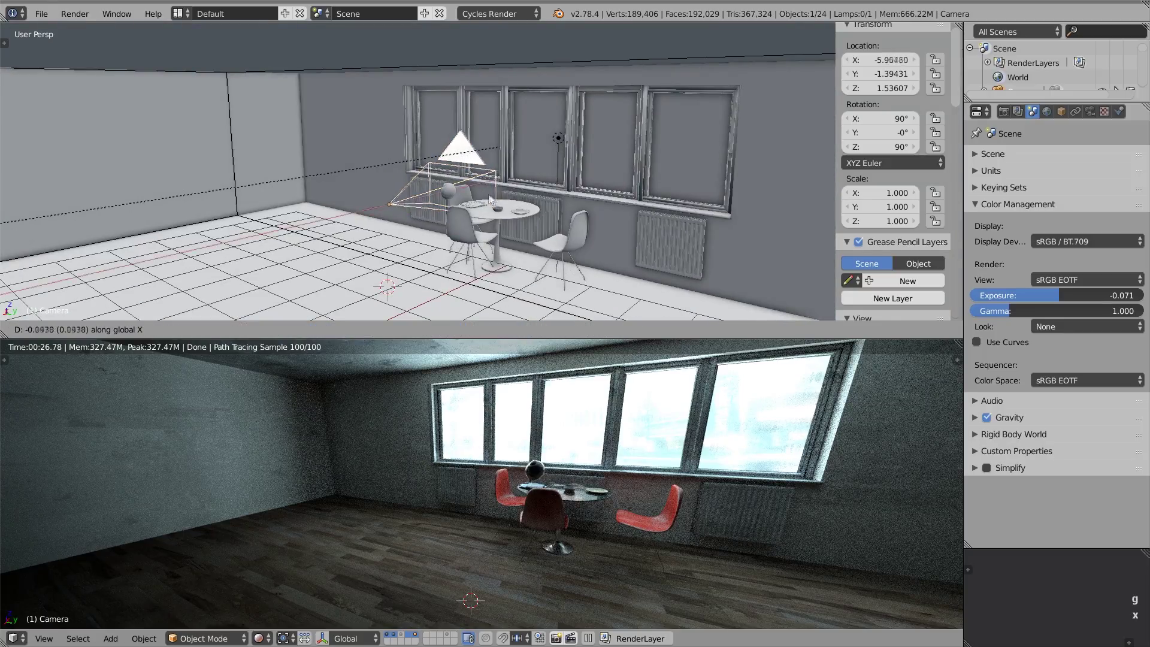
pyautogui.press('y')
pyautogui.click(551, 217)
pyautogui.press('g')
pyautogui.press('z')
pyautogui.click(552, 181)
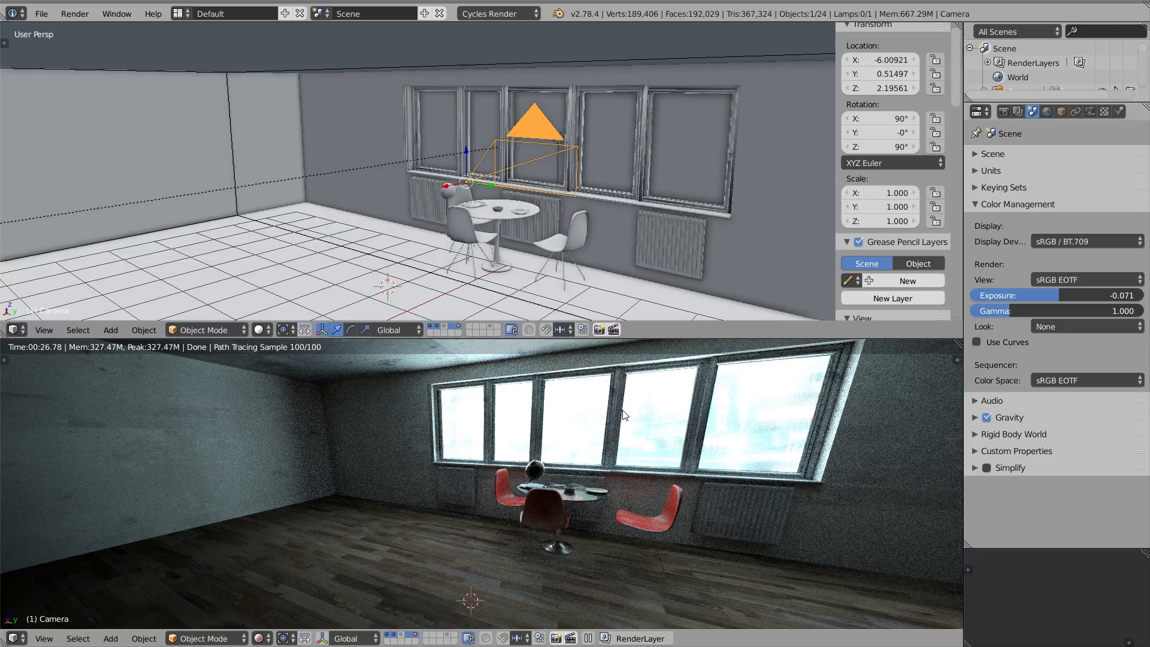
# Set the camera's lens focal length to 2 mm
pyautogui.scroll(3, 622, 414)
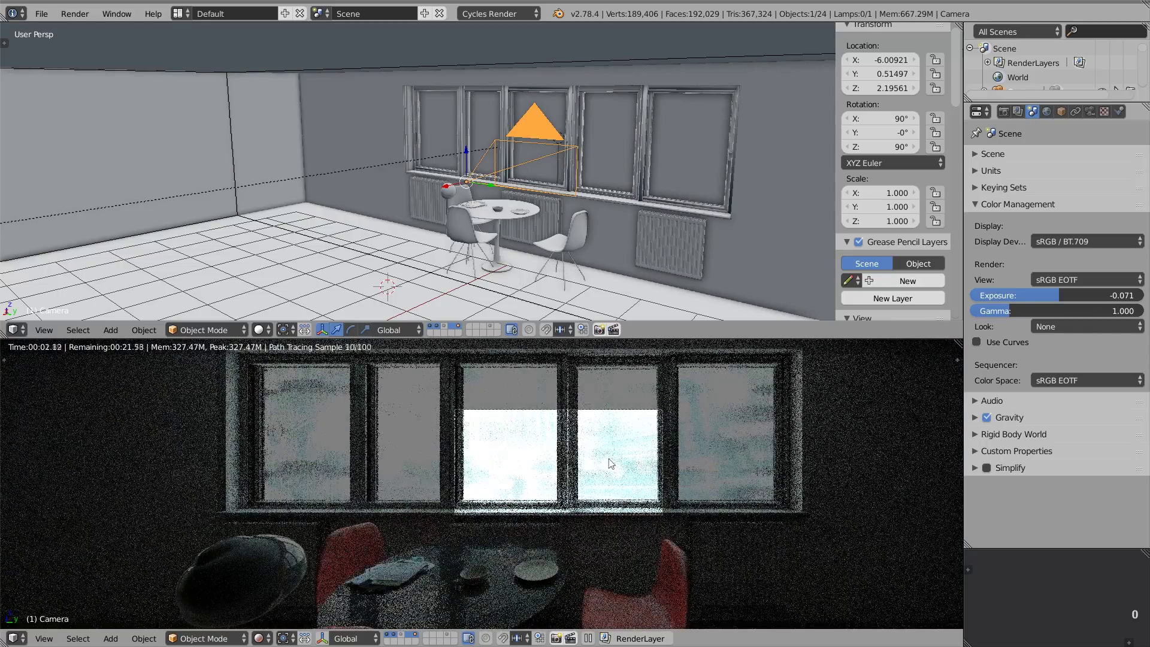
pyautogui.scroll(3, 630, 465)
pyautogui.scroll(2, 631, 465)
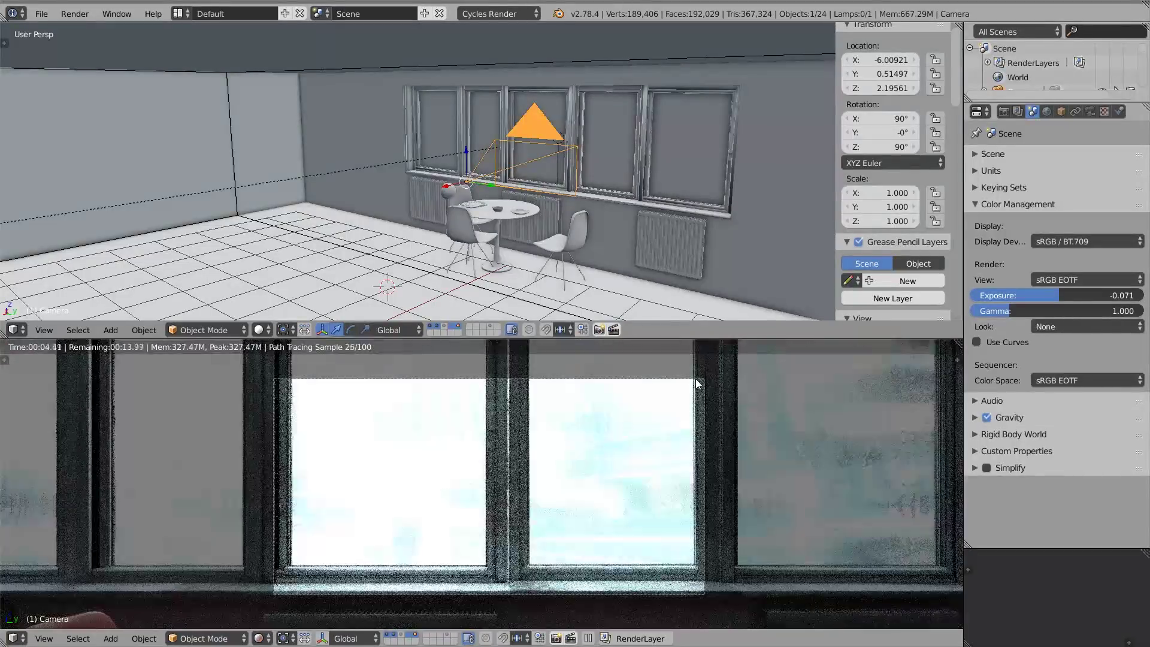
pyautogui.click(1090, 111)
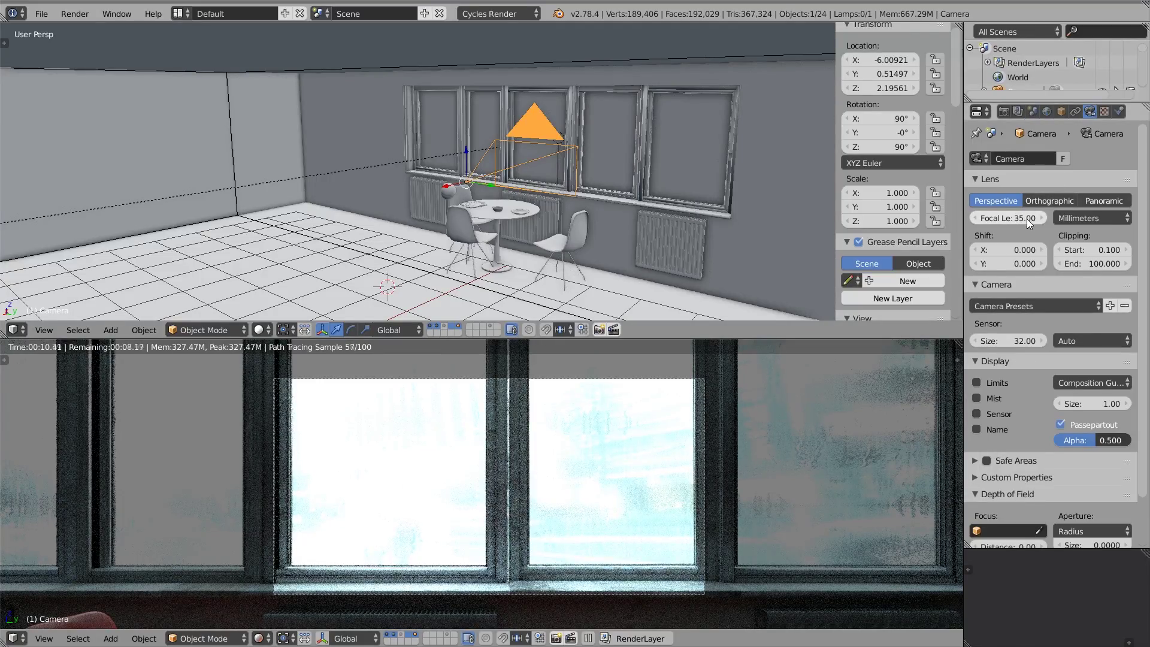
pyautogui.moveTo(1020, 218); pyautogui.dragTo(929, 222)
pyautogui.write('2')
pyautogui.press('Return')
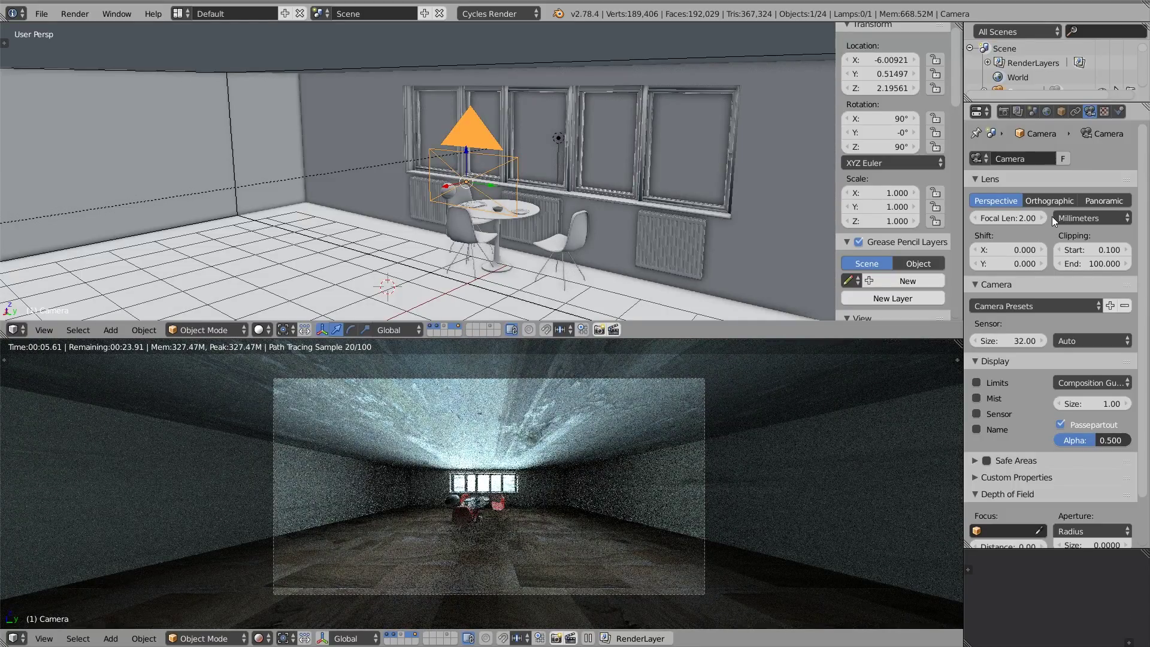
# Switch the camera lens to Panoramic with the Equirectangular projection type
pyautogui.click(1089, 201)
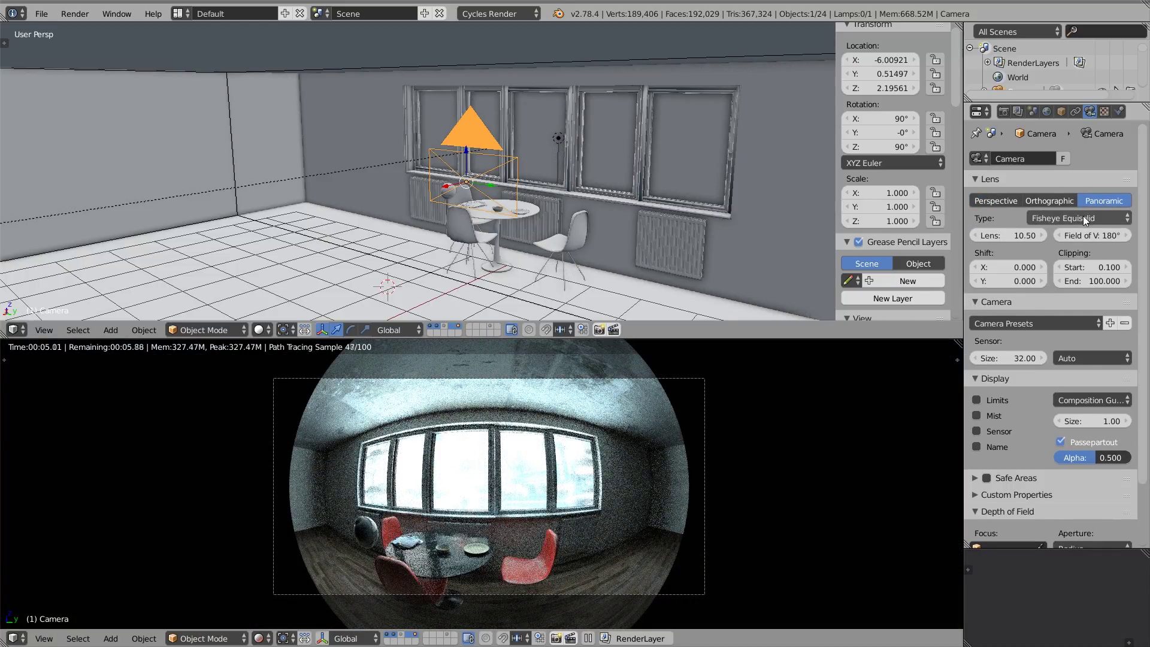
pyautogui.click(1083, 217)
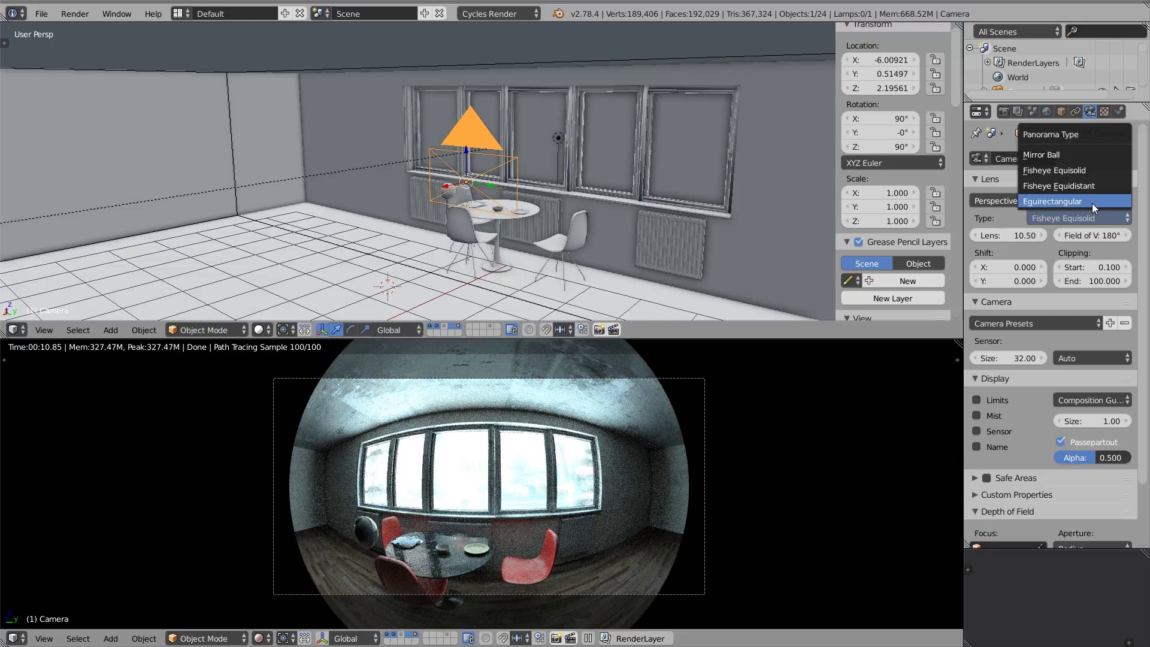
pyautogui.click(1093, 202)
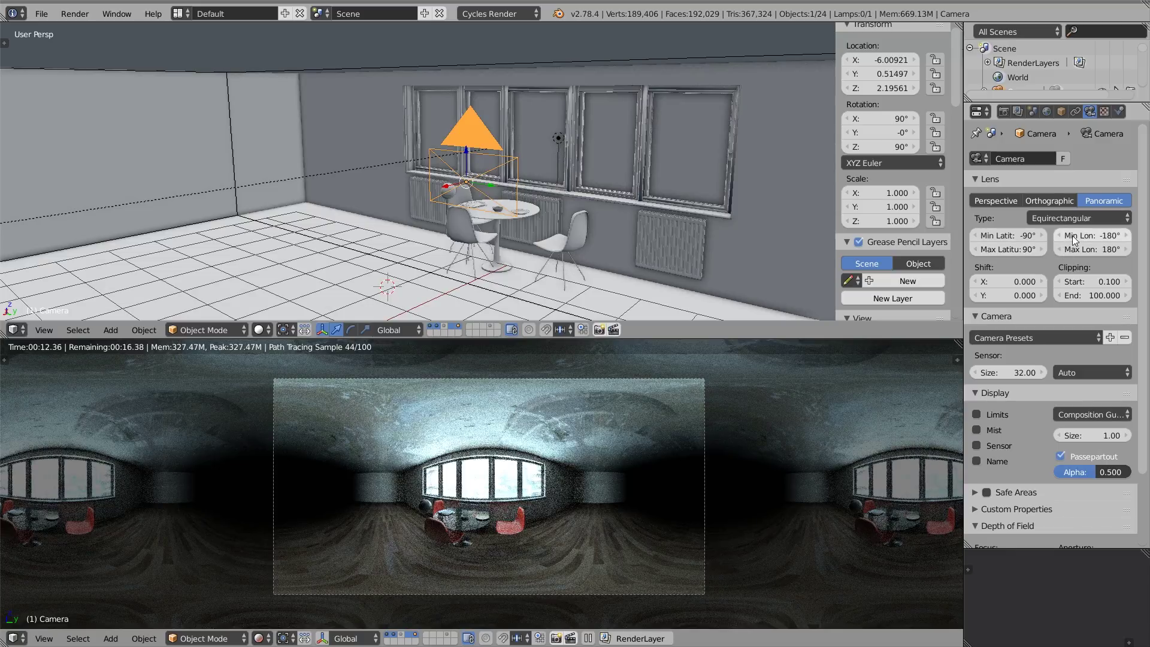
# Enable the Border option in the Render properties to limit rendering to the camera region
pyautogui.click(1003, 112)
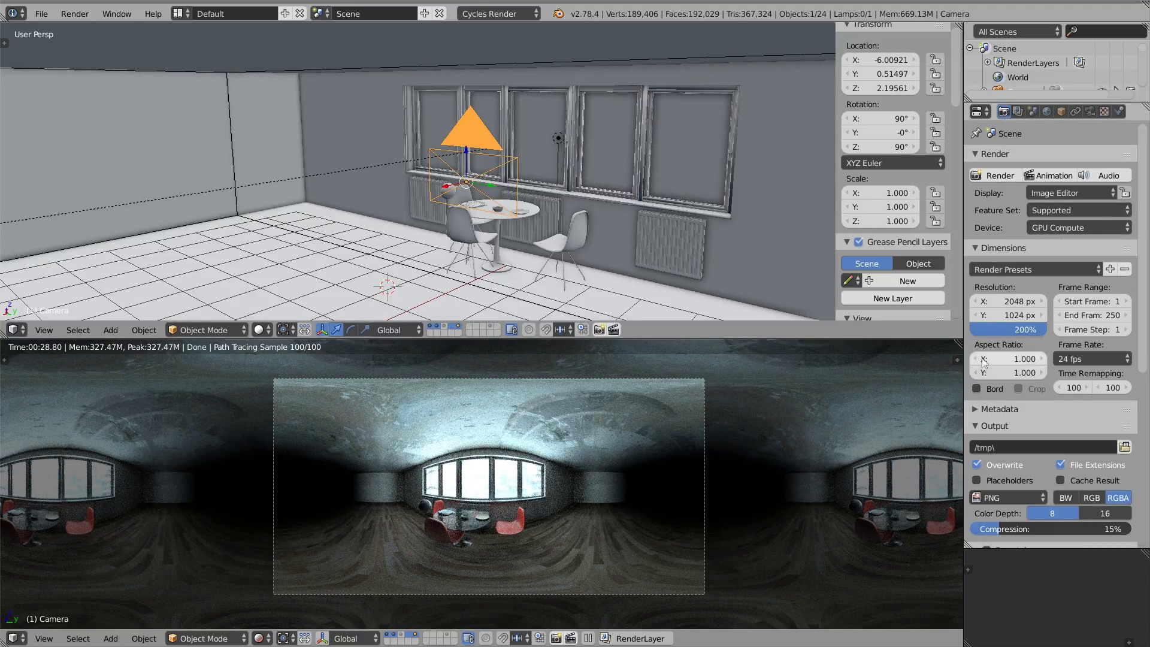
pyautogui.click(976, 389)
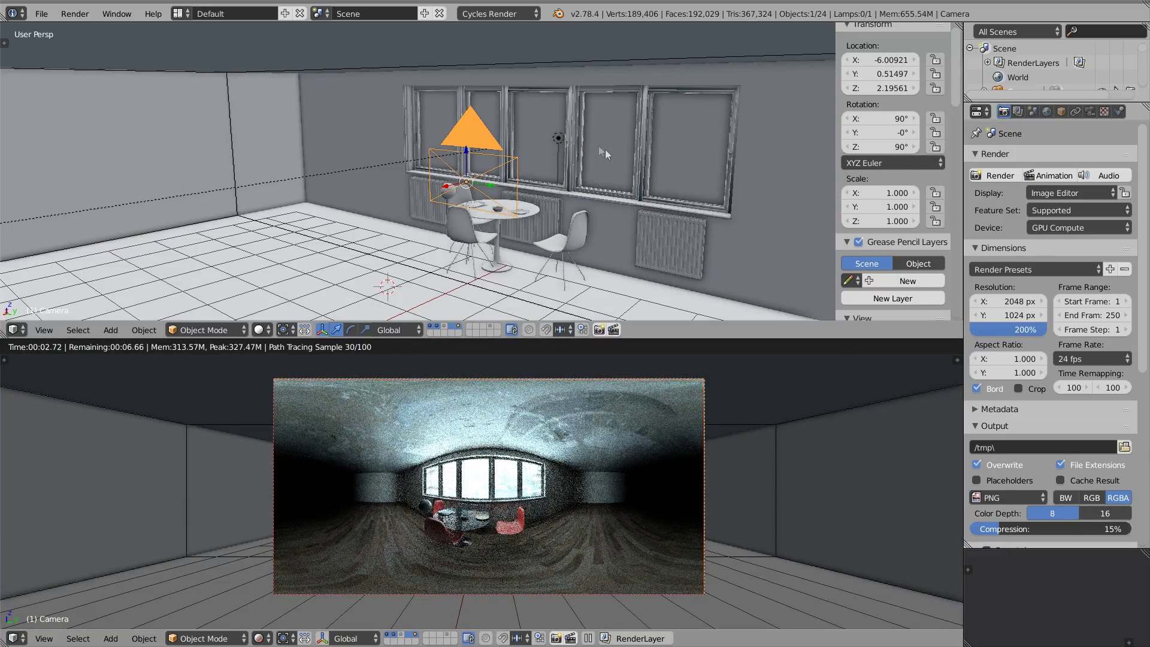
pyautogui.press('r')
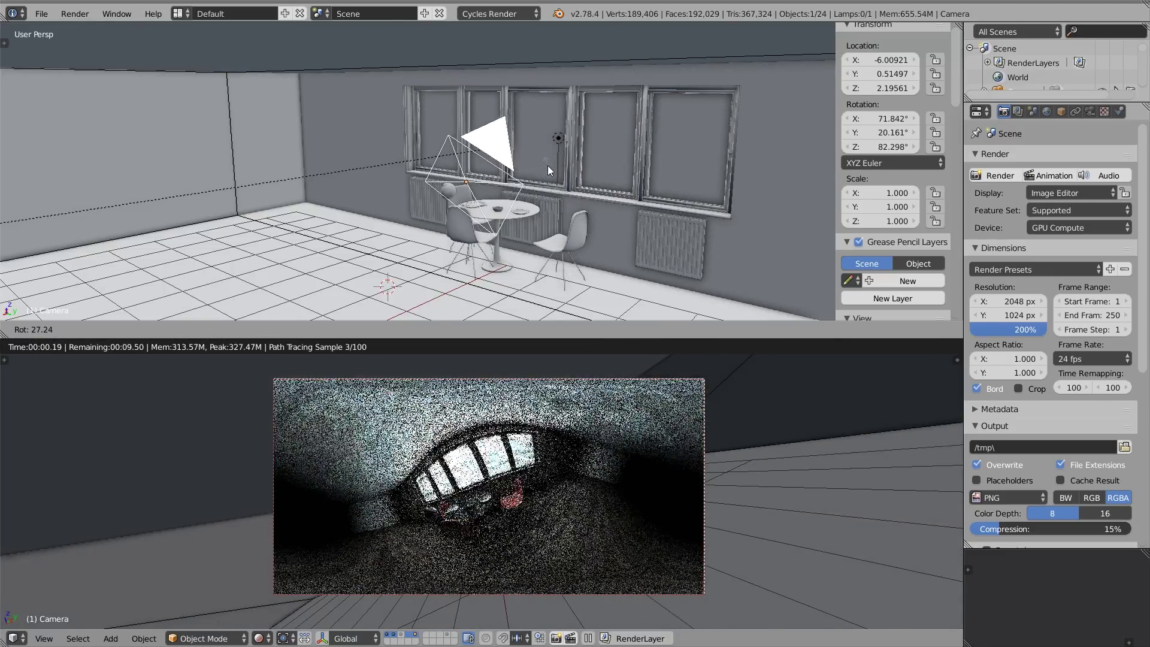
pyautogui.press('Escape')
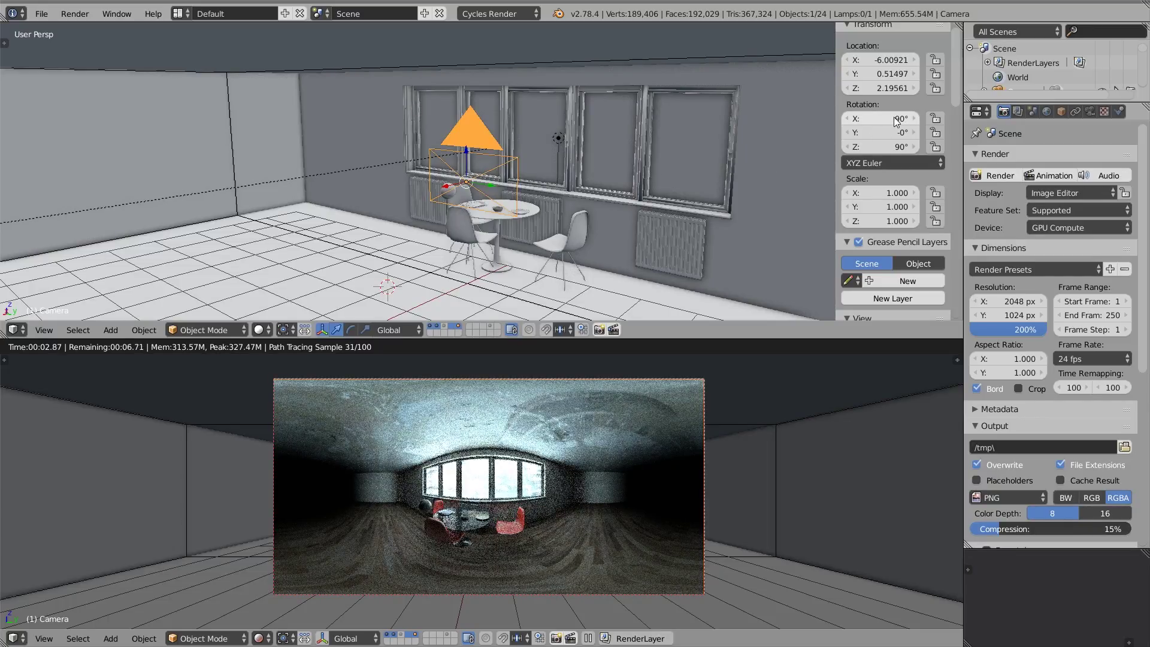
# Move the camera along X to about -7.09 and raise it to Z 2.70474
pyautogui.moveTo(823, 134); pyautogui.dragTo(422, 185, button='middle')
pyautogui.scroll(2, 422, 184)
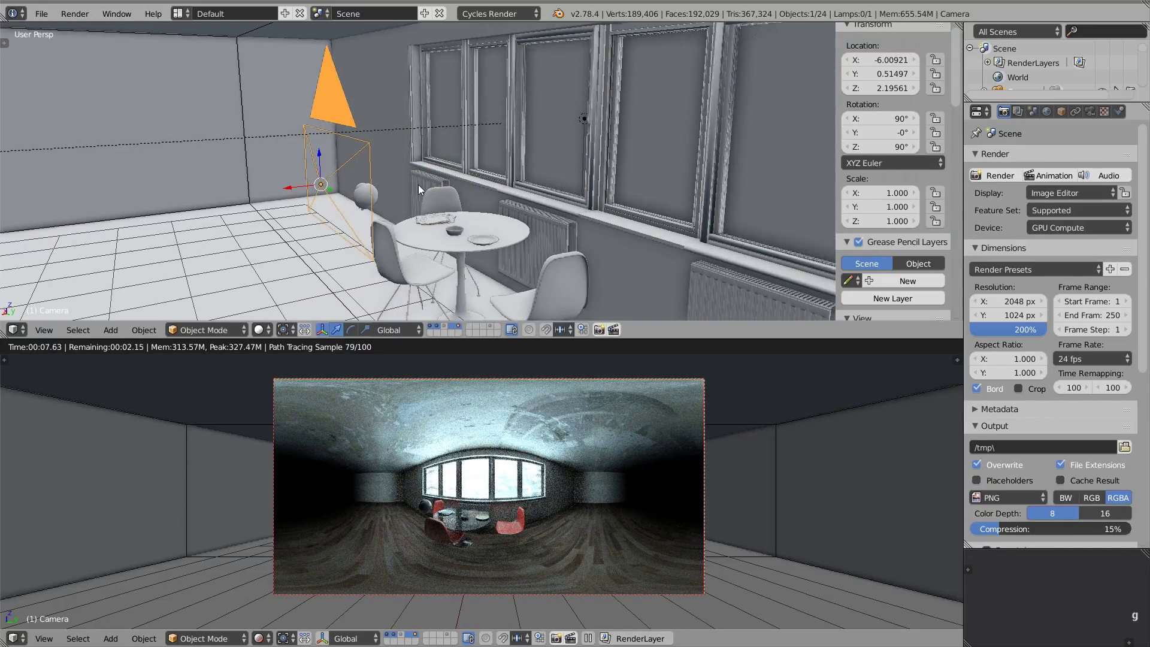
pyautogui.press('g')
pyautogui.press('x')
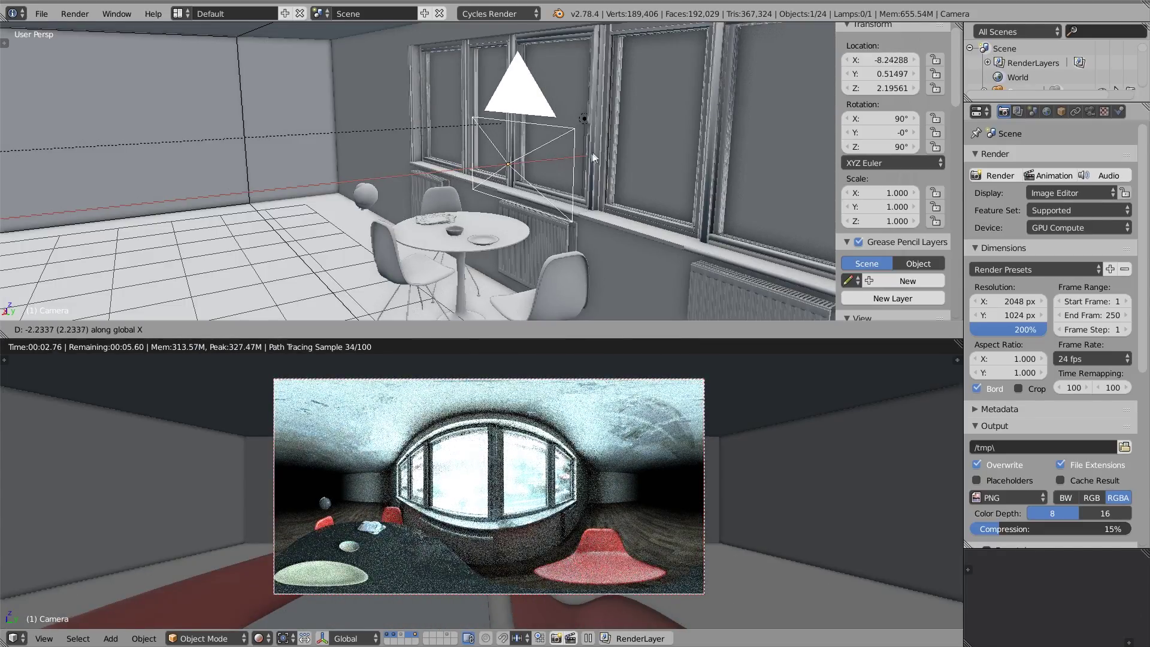
pyautogui.click(503, 164)
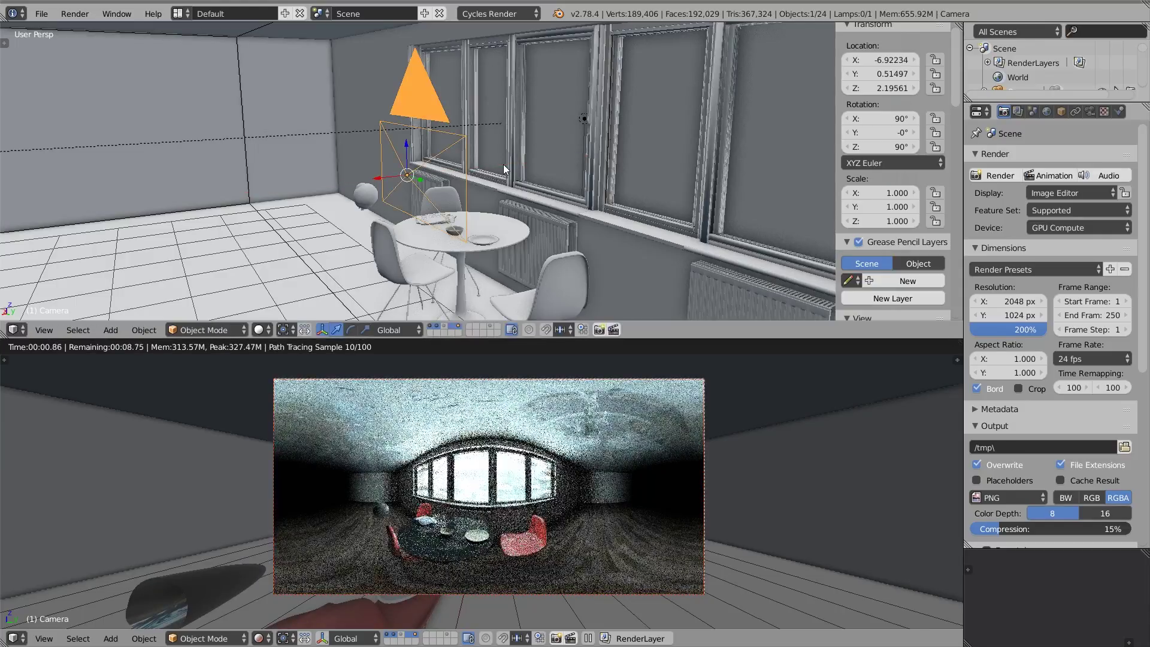
pyautogui.press('g')
pyautogui.press('z')
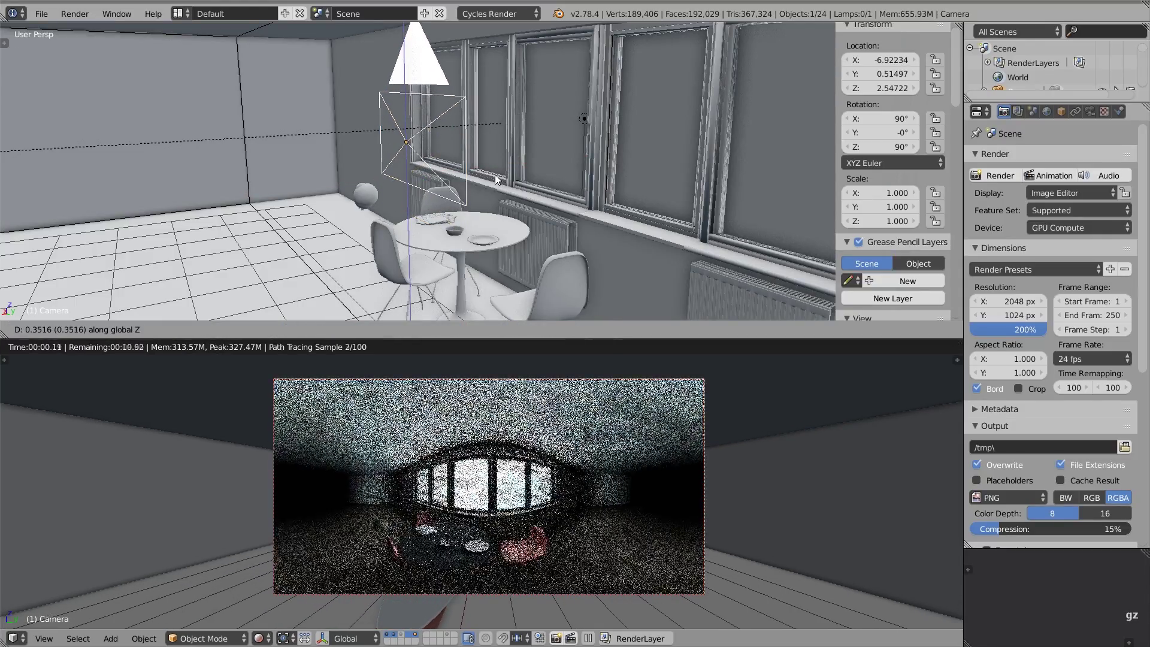
pyautogui.click(505, 160)
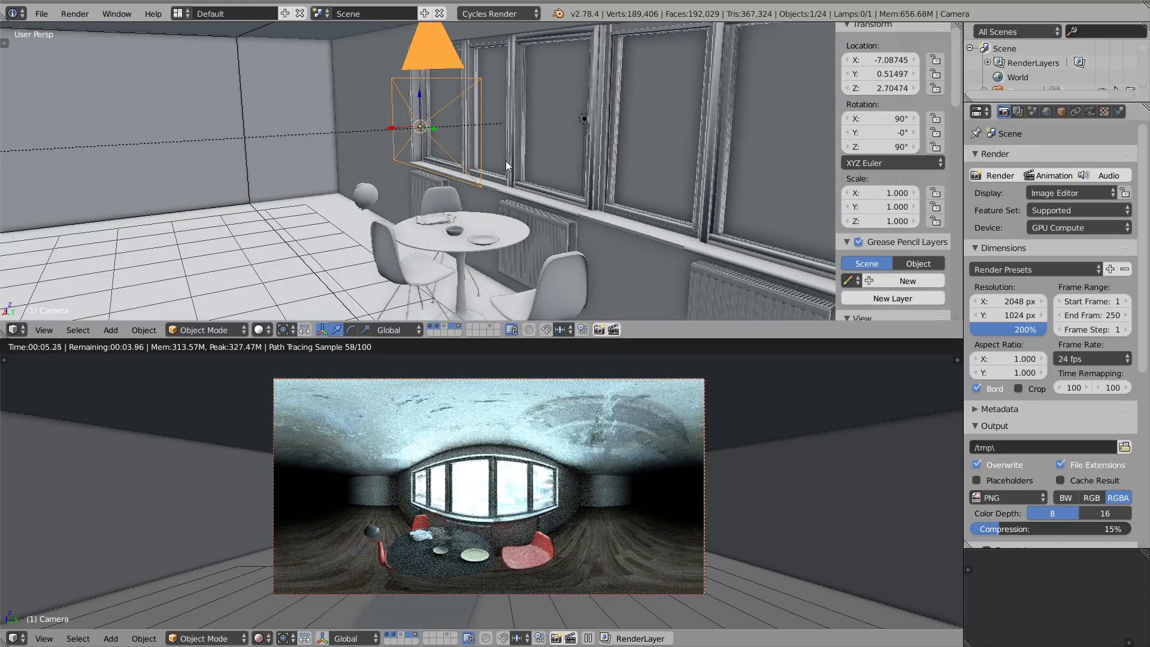
pyautogui.click(1010, 304)
pyautogui.press('Return')
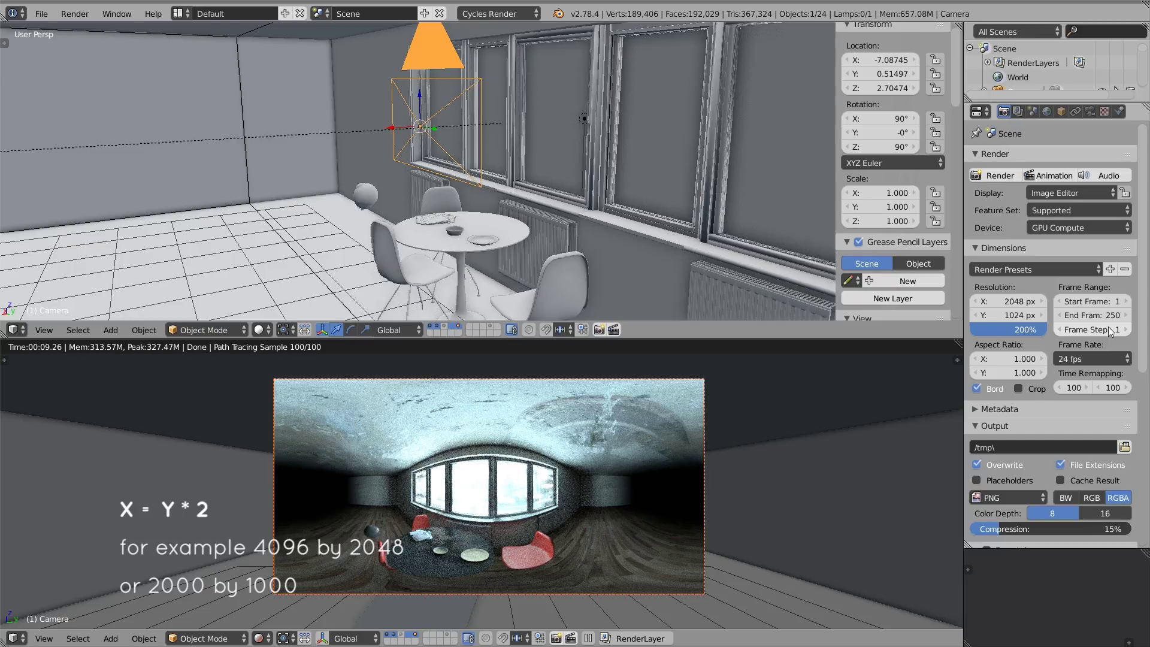
pyautogui.scroll(-4, 1146, 371)
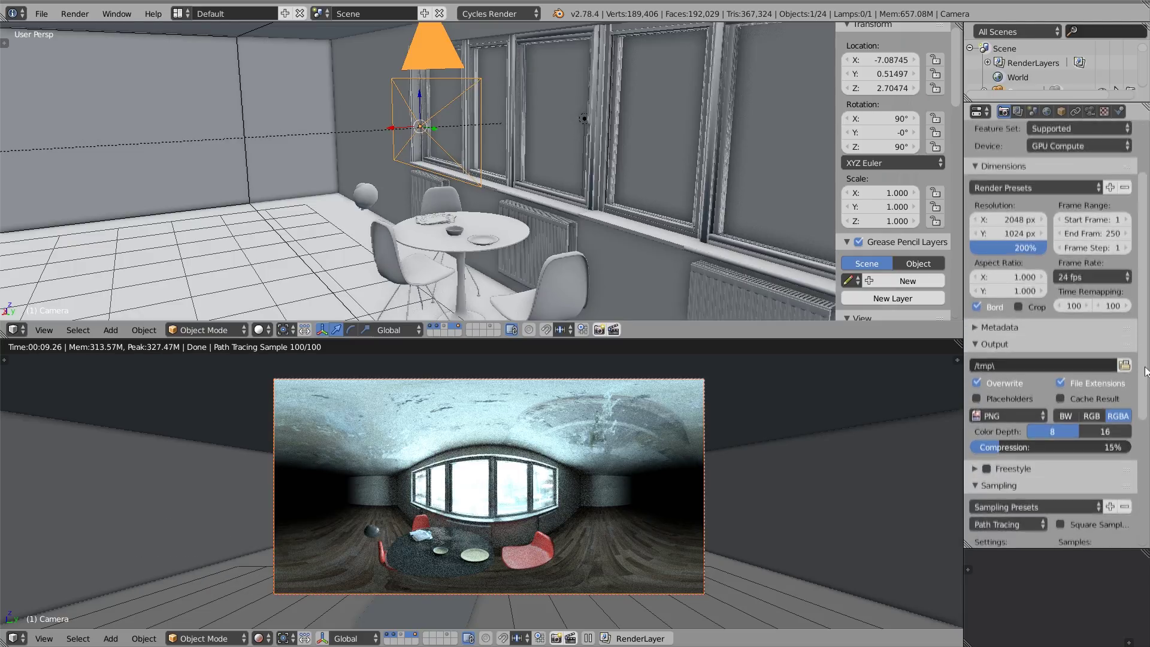
pyautogui.scroll(-5, 1146, 371)
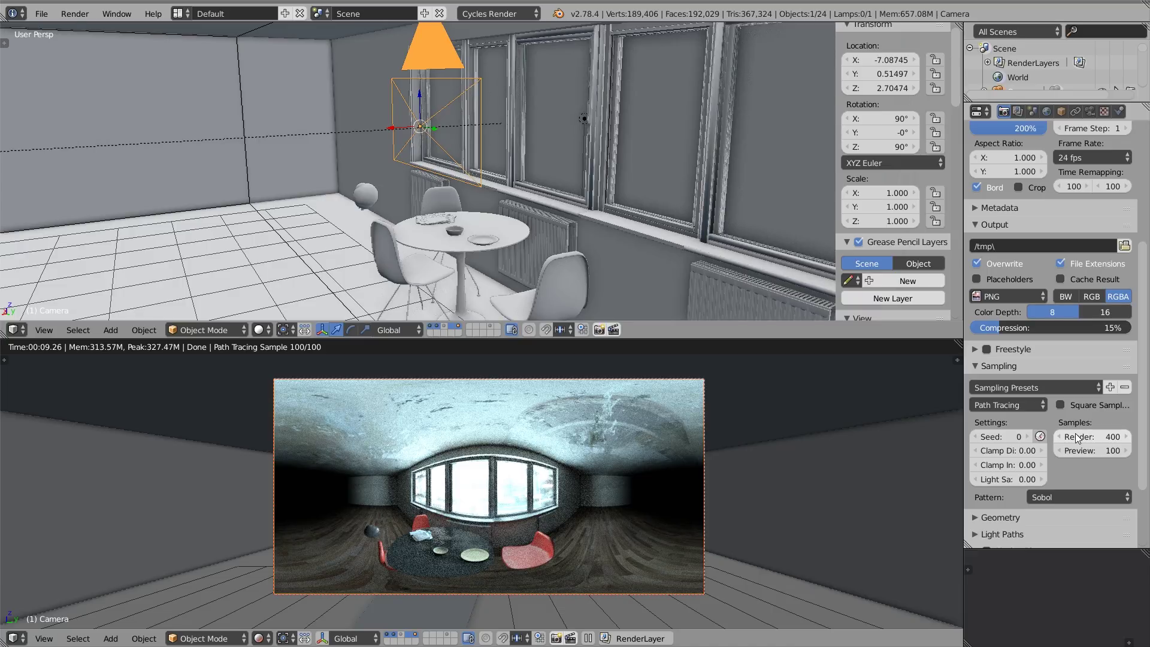
pyautogui.scroll(6, 1137, 344)
pyautogui.scroll(3, 1136, 323)
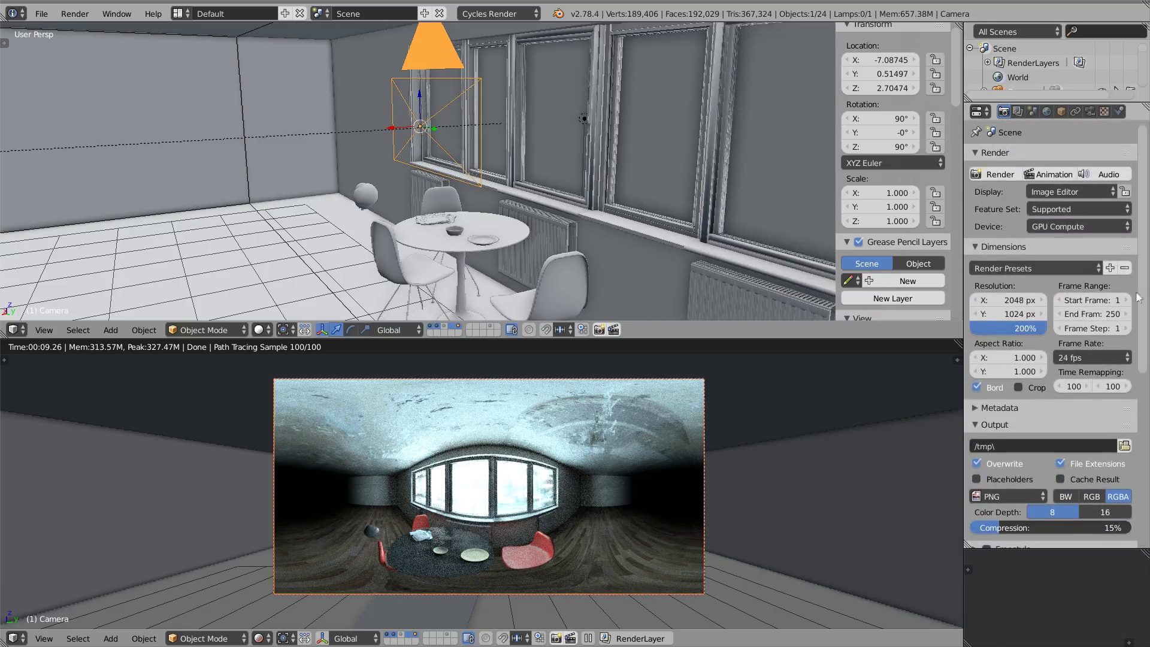
# Render the full 360° panorama and test the exposure slider, leaving it at 0
pyautogui.click(1008, 178)
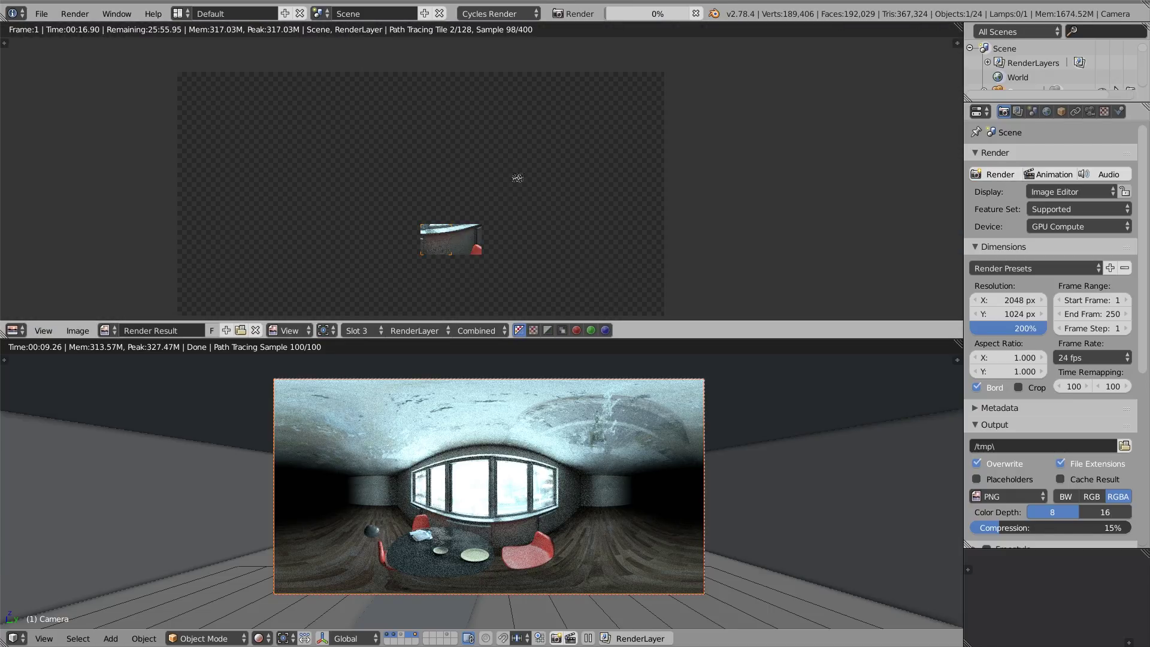
pyautogui.moveTo(519, 174); pyautogui.dragTo(579, 162, button='middle')
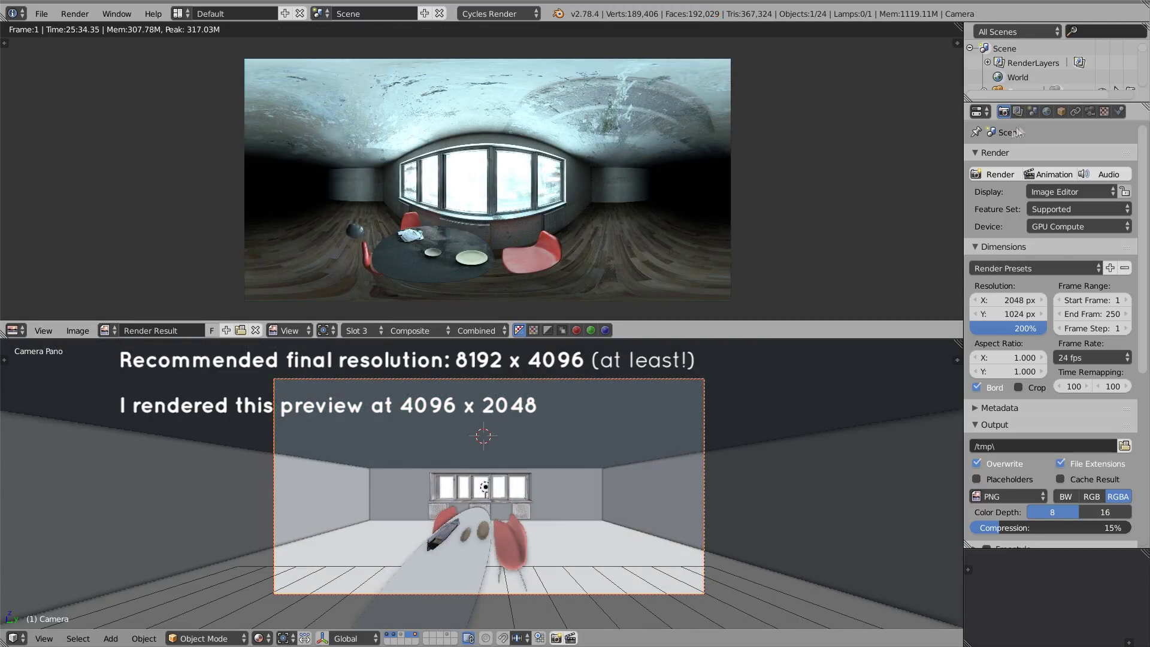
pyautogui.click(1032, 114)
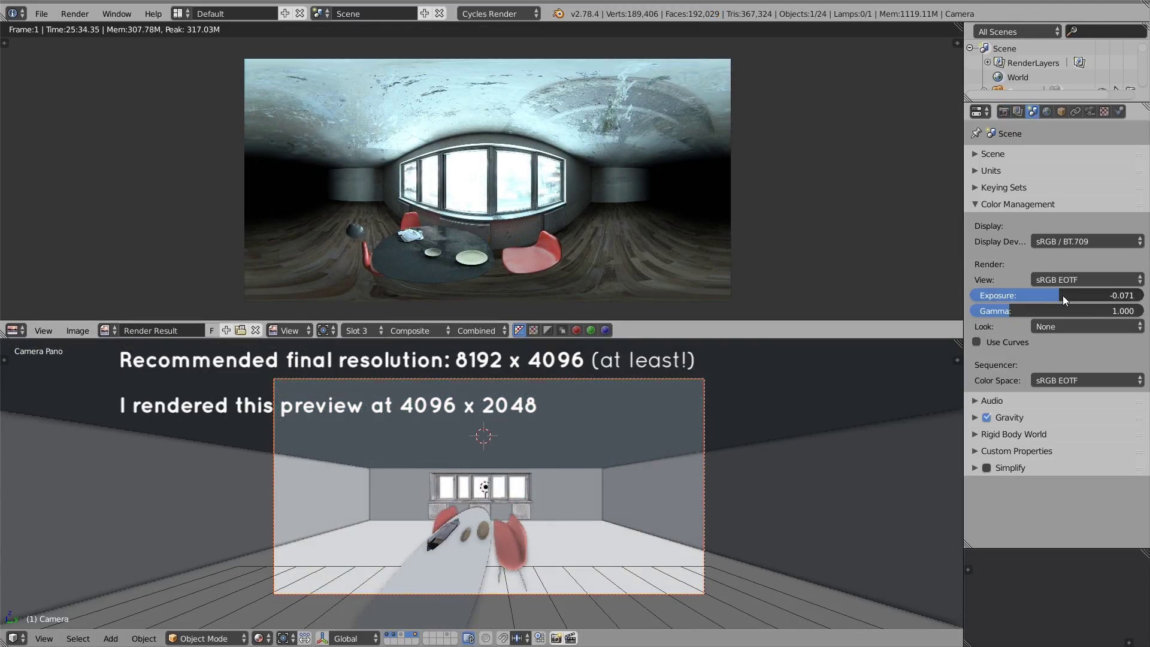
pyautogui.moveTo(1059, 294)
pyautogui.mouseDown()
pyautogui.moveTo(1023, 298)
pyautogui.moveTo(1062, 293)
pyautogui.mouseUp()
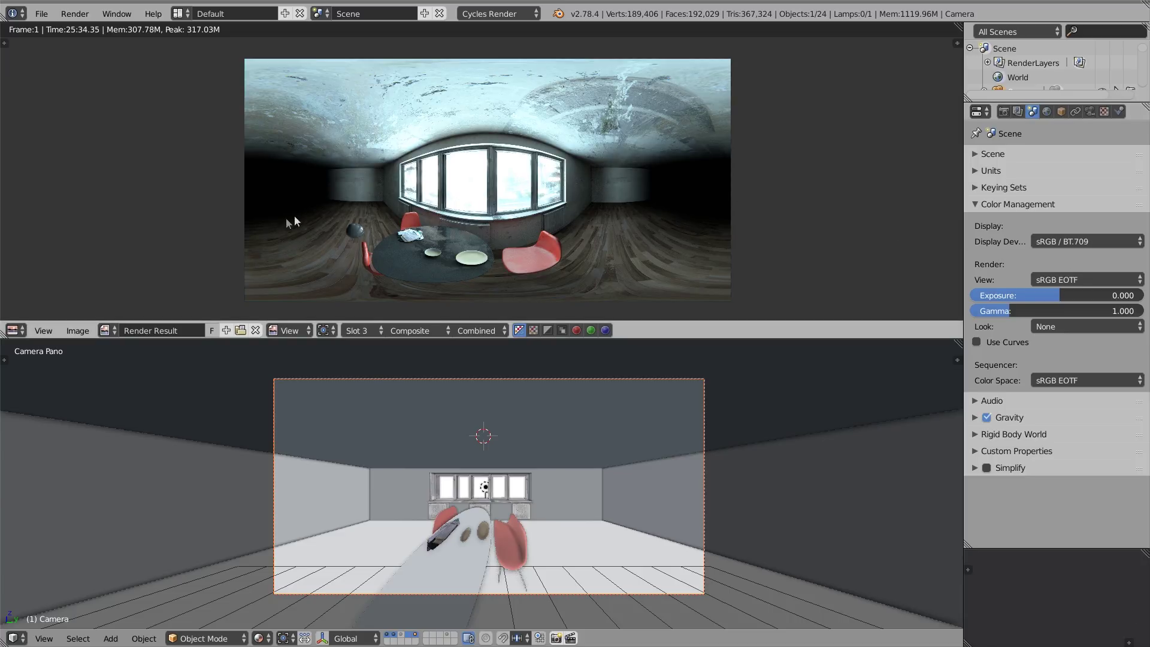
# Save the render result as a Float Full RGBA OpenEXR file named hdri_4k_01.exr
pyautogui.click(87, 333)
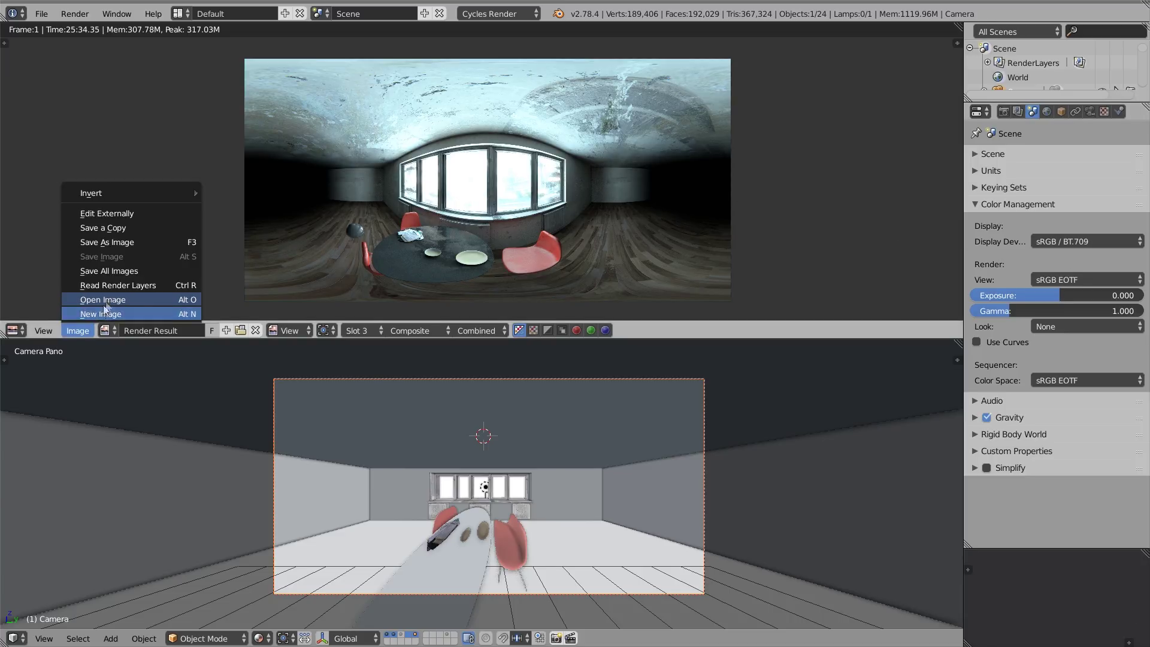
pyautogui.click(122, 244)
pyautogui.click(67, 422)
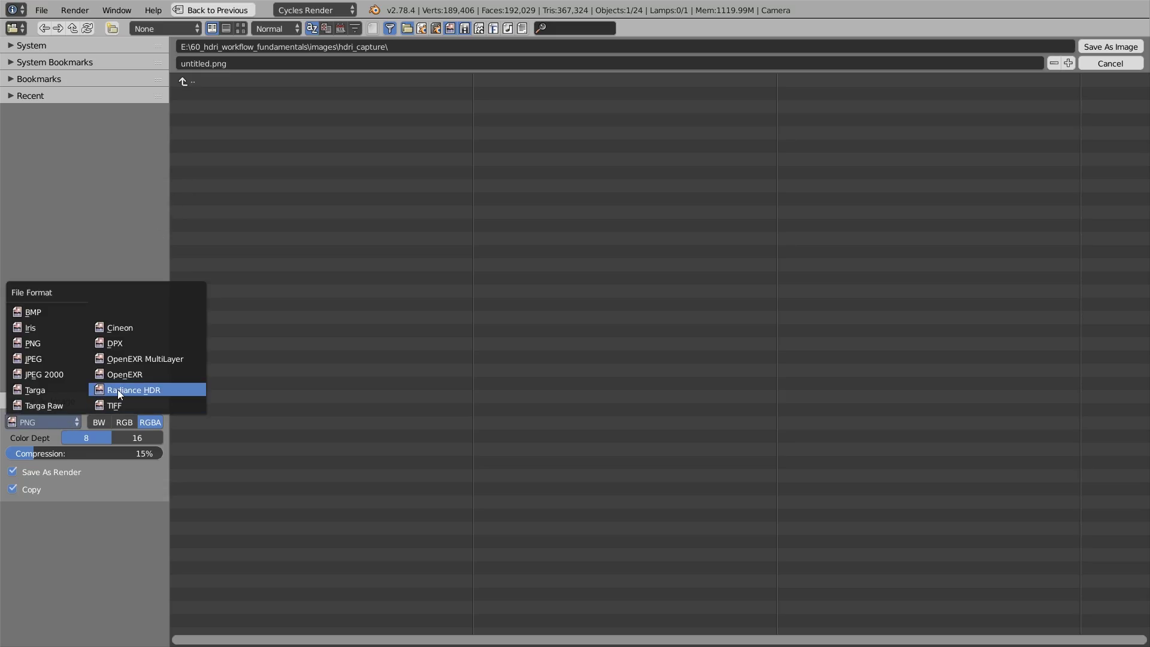
pyautogui.click(147, 375)
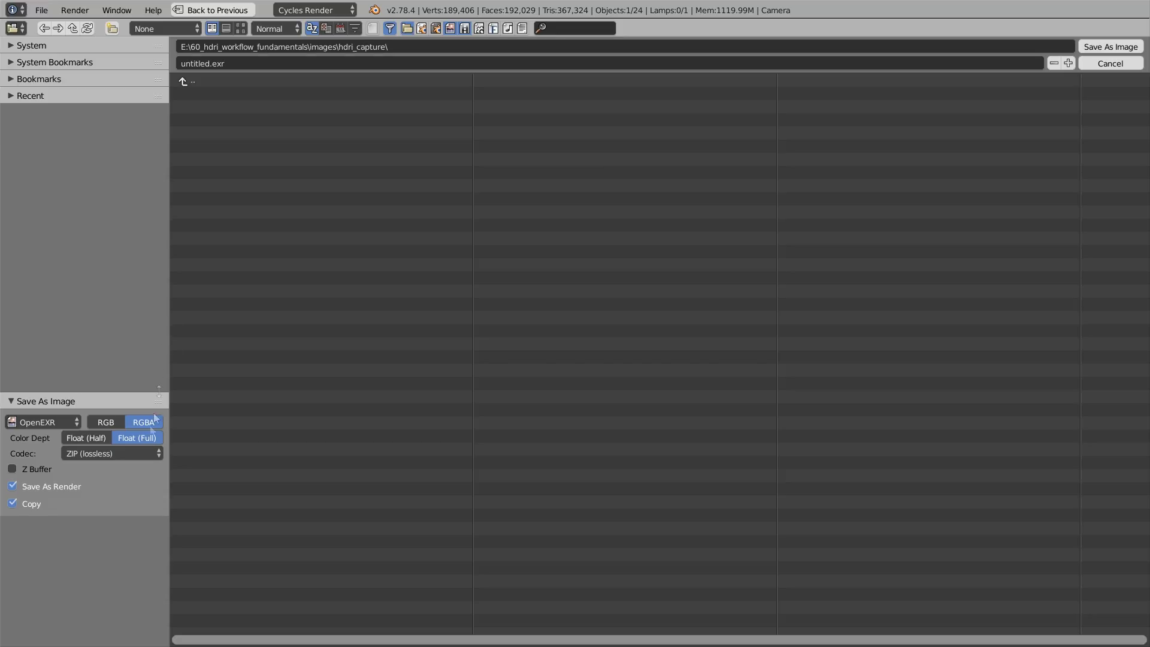
pyautogui.click(260, 64)
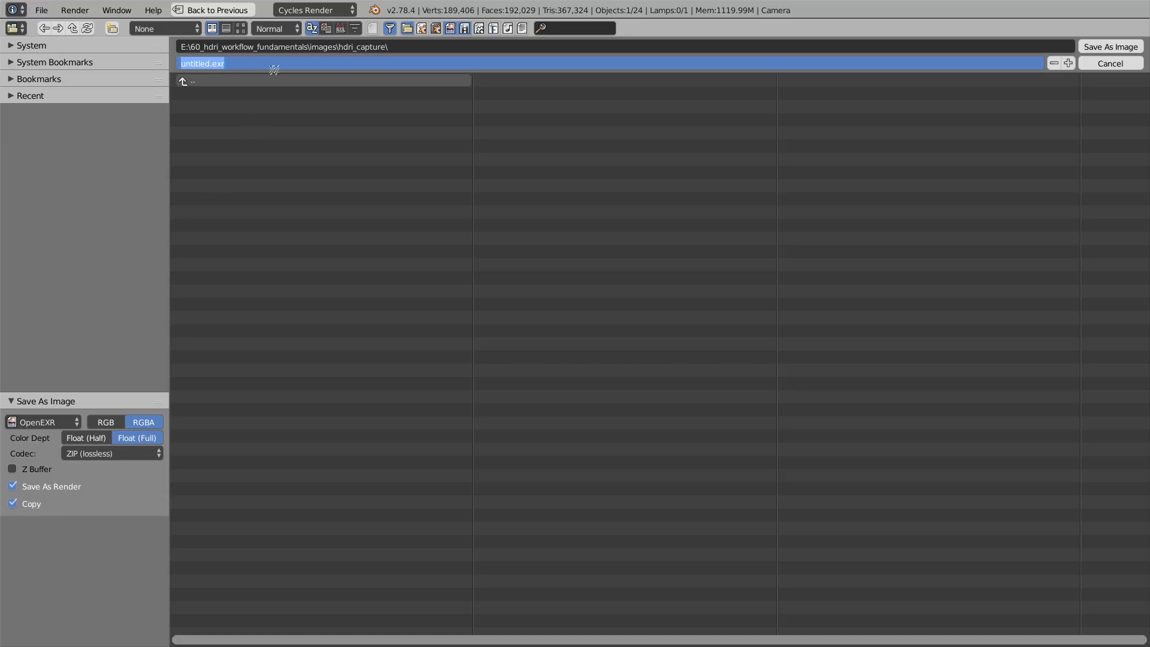
pyautogui.write('hdri_4k_01')
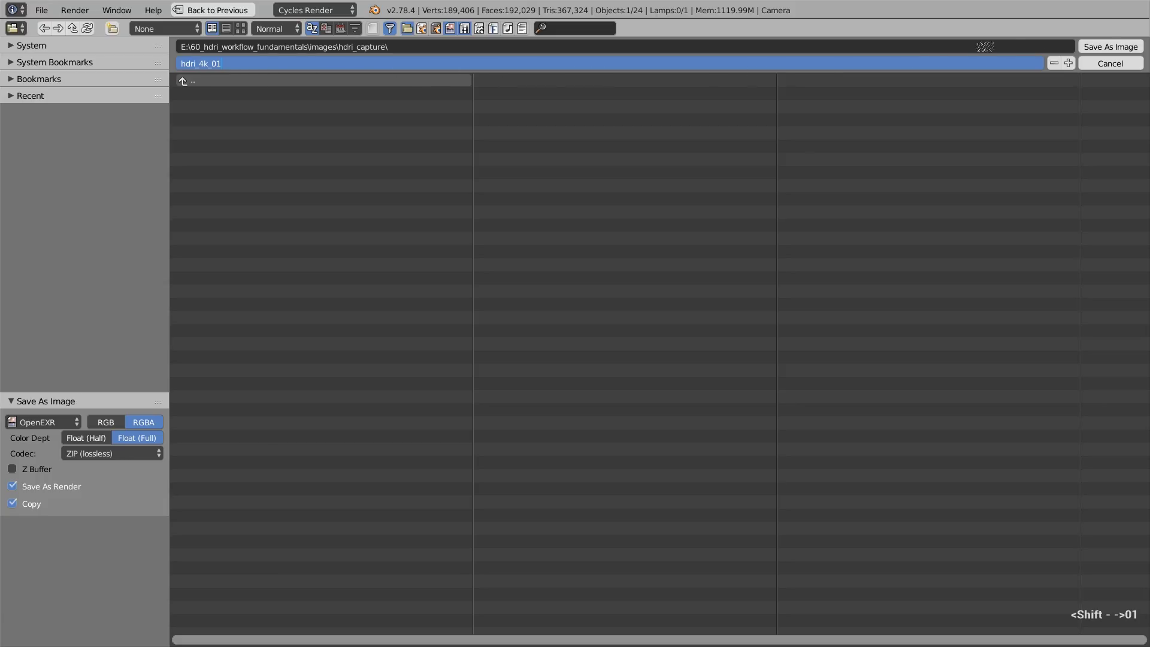
pyautogui.click(1109, 46)
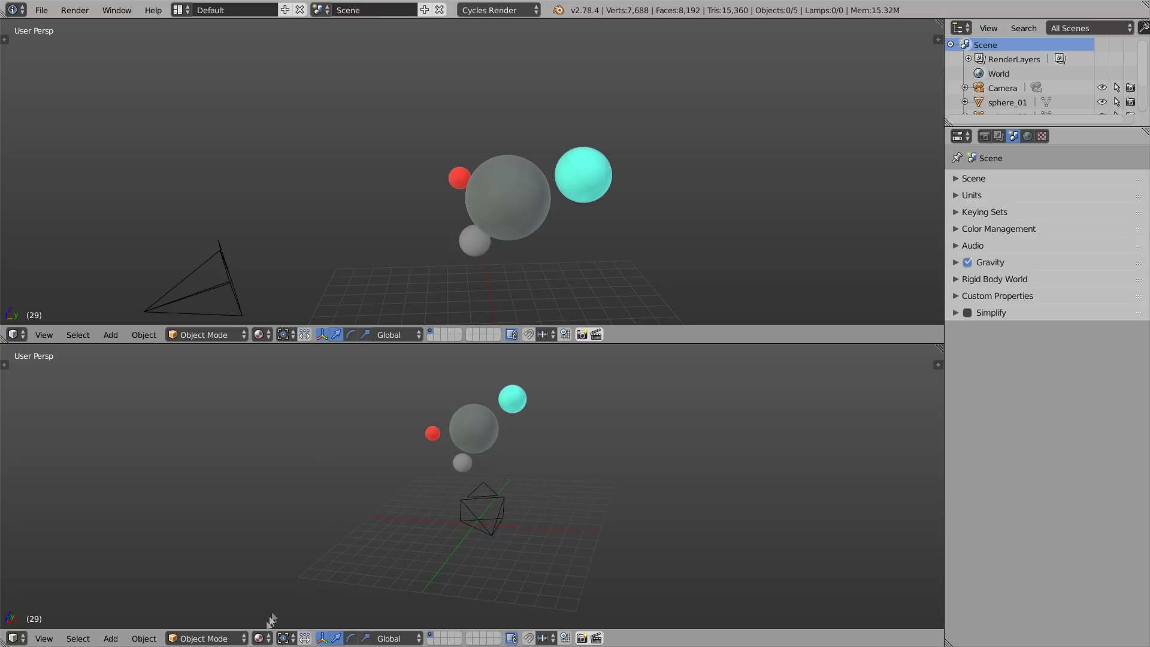
# Set the lower 3D view's shading to Rendered and bring up the upper area's editor types
pyautogui.click(262, 638)
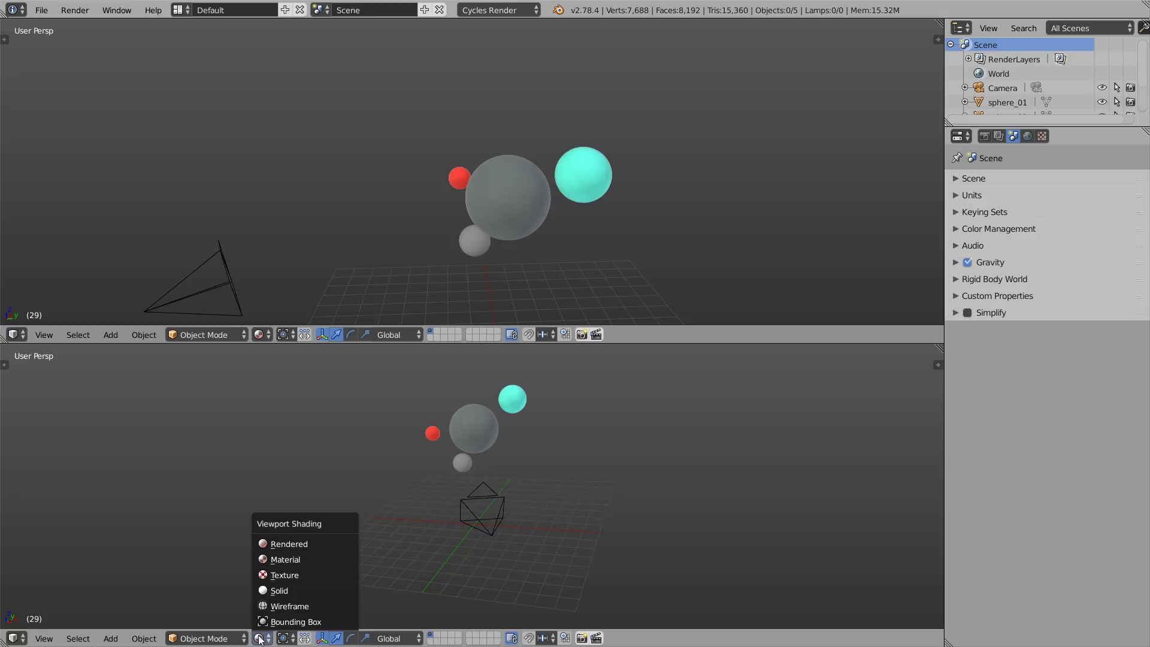
pyautogui.click(325, 543)
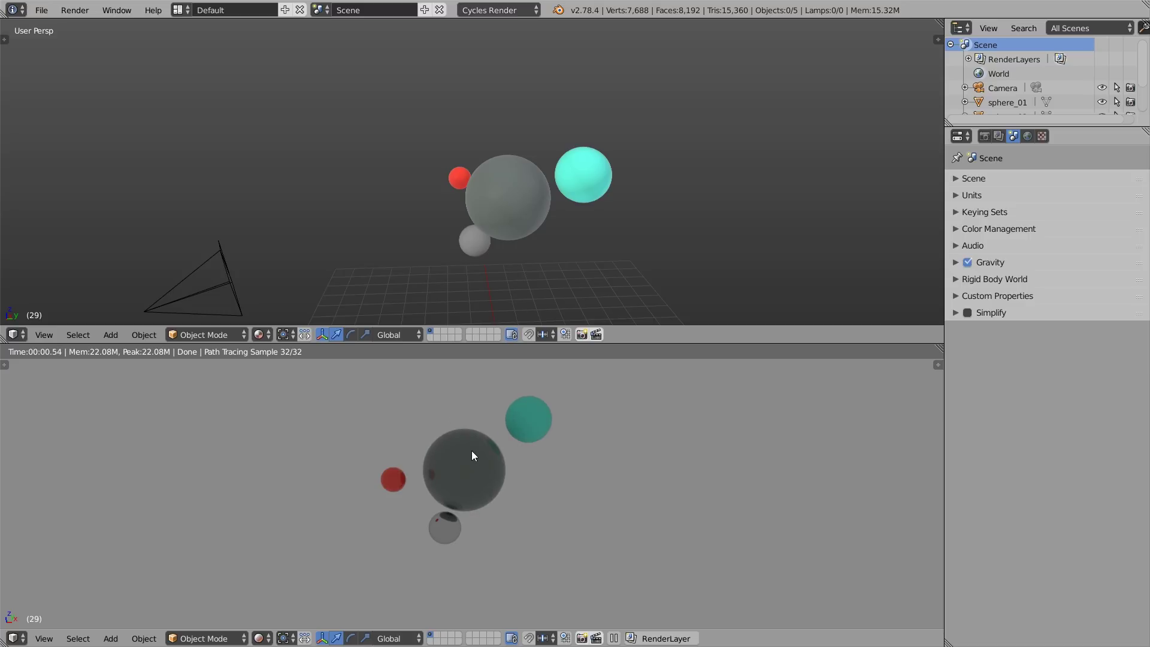
pyautogui.click(20, 333)
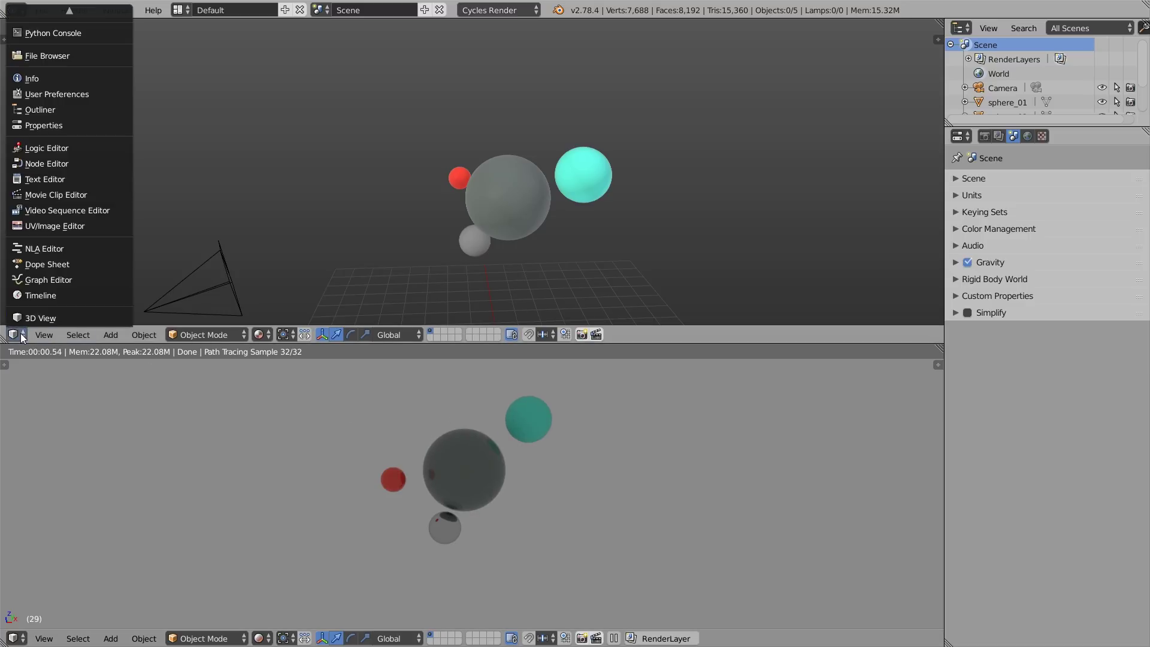
# Switch the upper area to the node editor and add an Environment Texture node left of Background
pyautogui.click(82, 163)
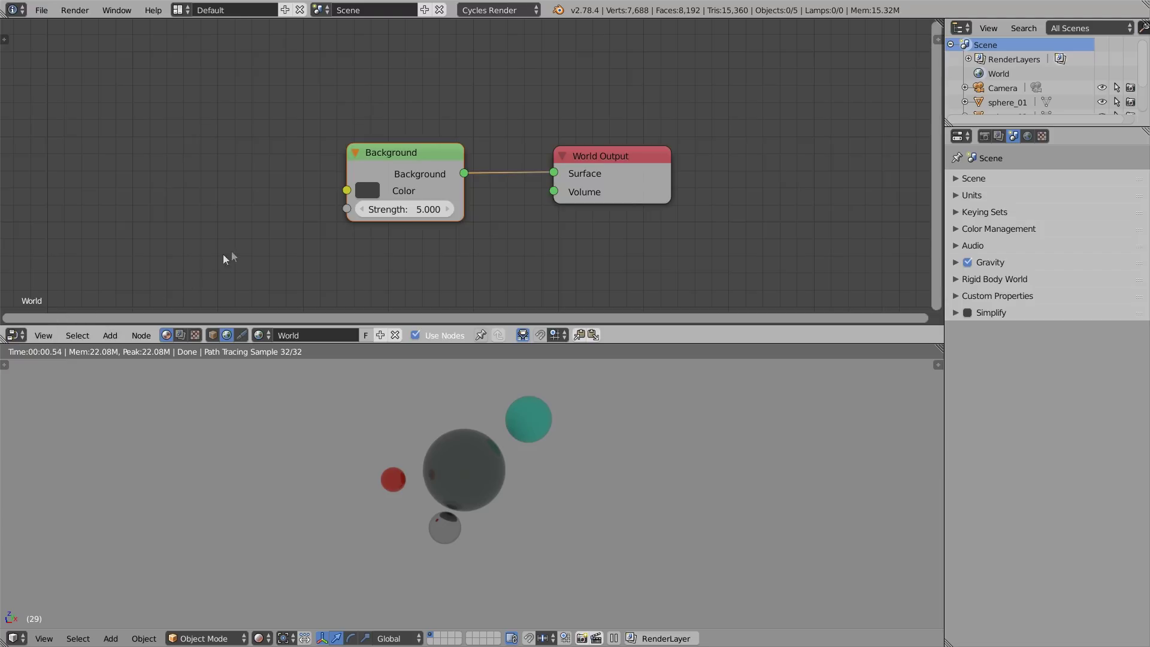
pyautogui.moveTo(377, 195); pyautogui.dragTo(754, 192, button='middle')
pyautogui.hotkey('shift', 'a')
pyautogui.moveTo(480, 239)
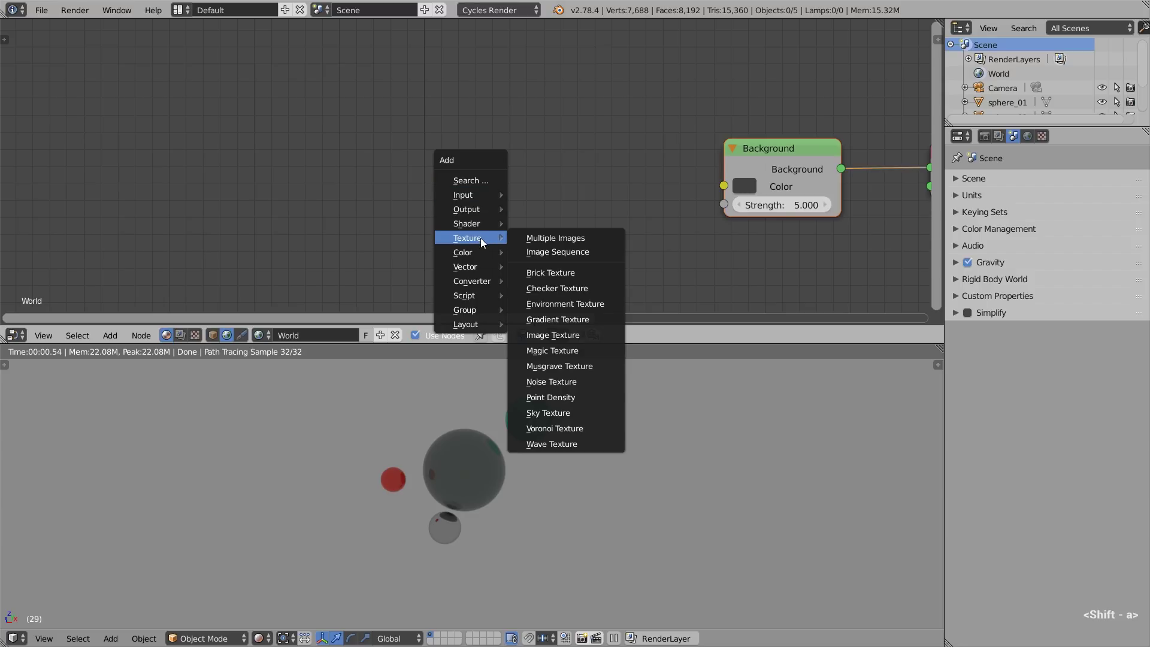
pyautogui.click(578, 304)
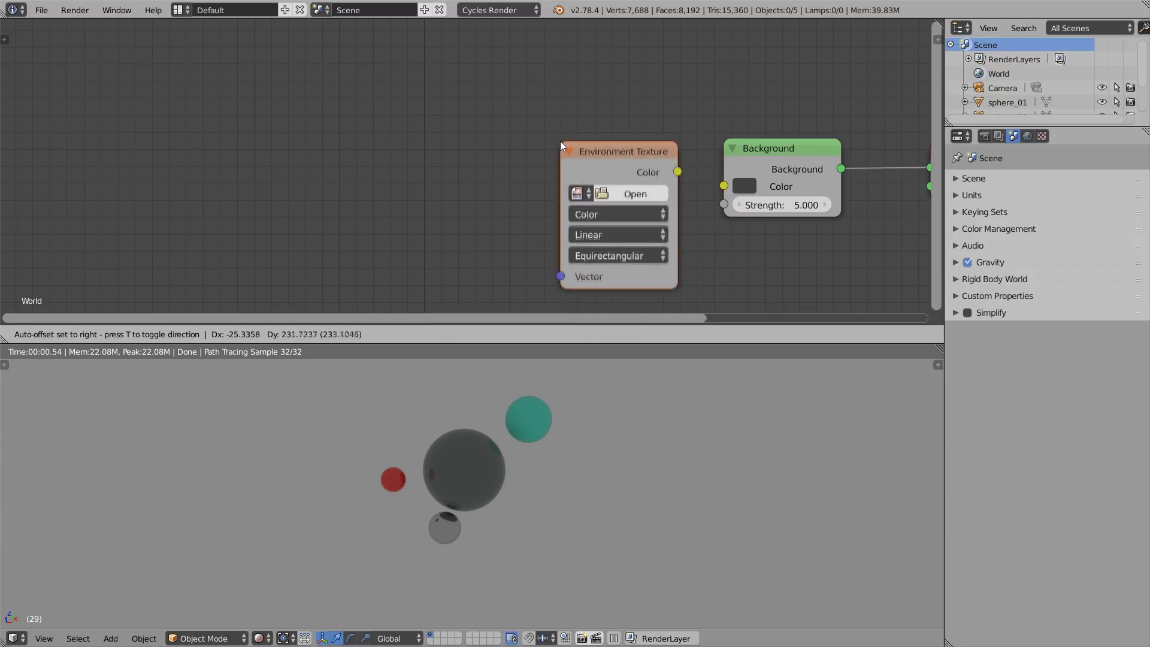
pyautogui.click(636, 167)
# Load hdri_4k_01.exr into the Environment Texture node
pyautogui.click(606, 190)
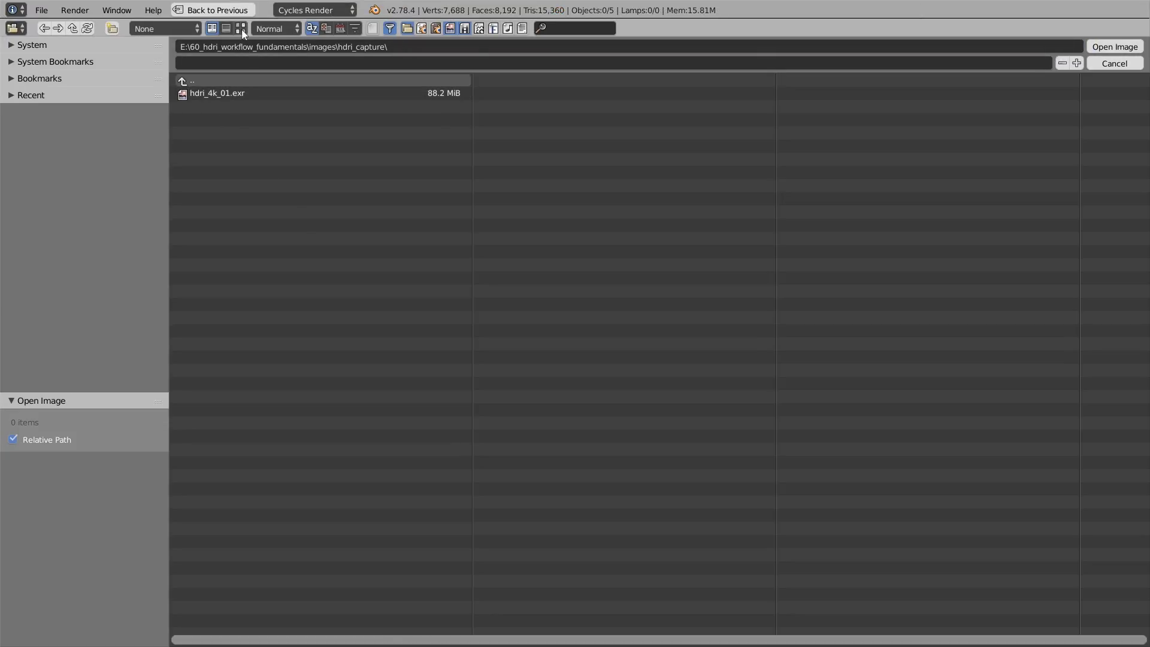
pyautogui.click(241, 28)
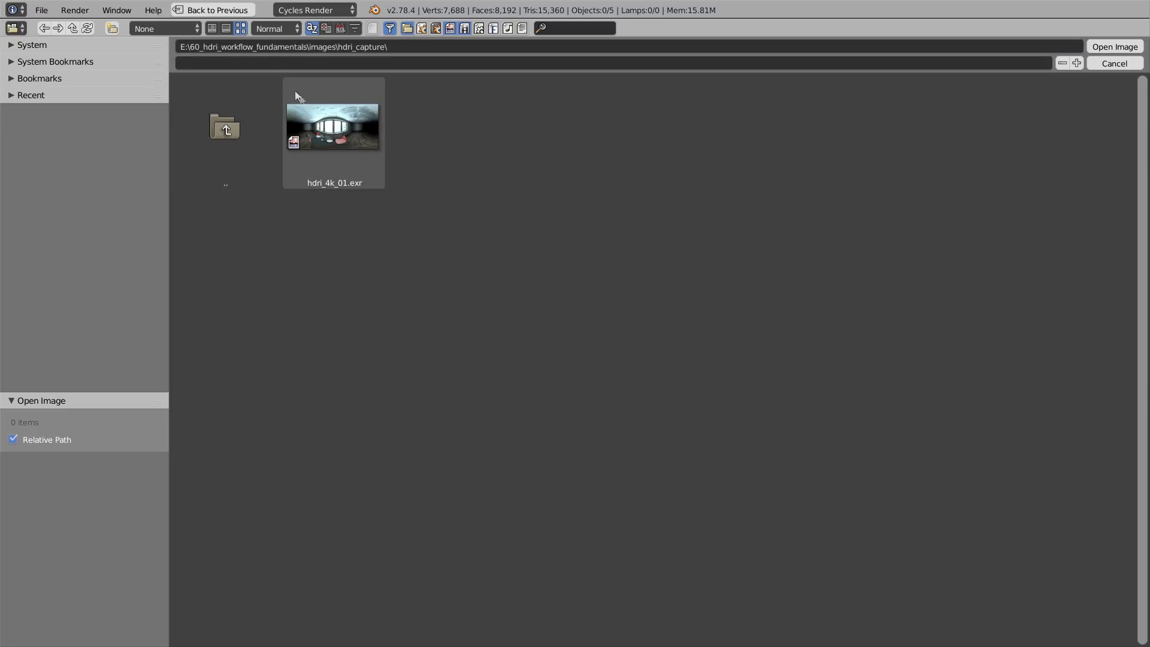
pyautogui.click(335, 126)
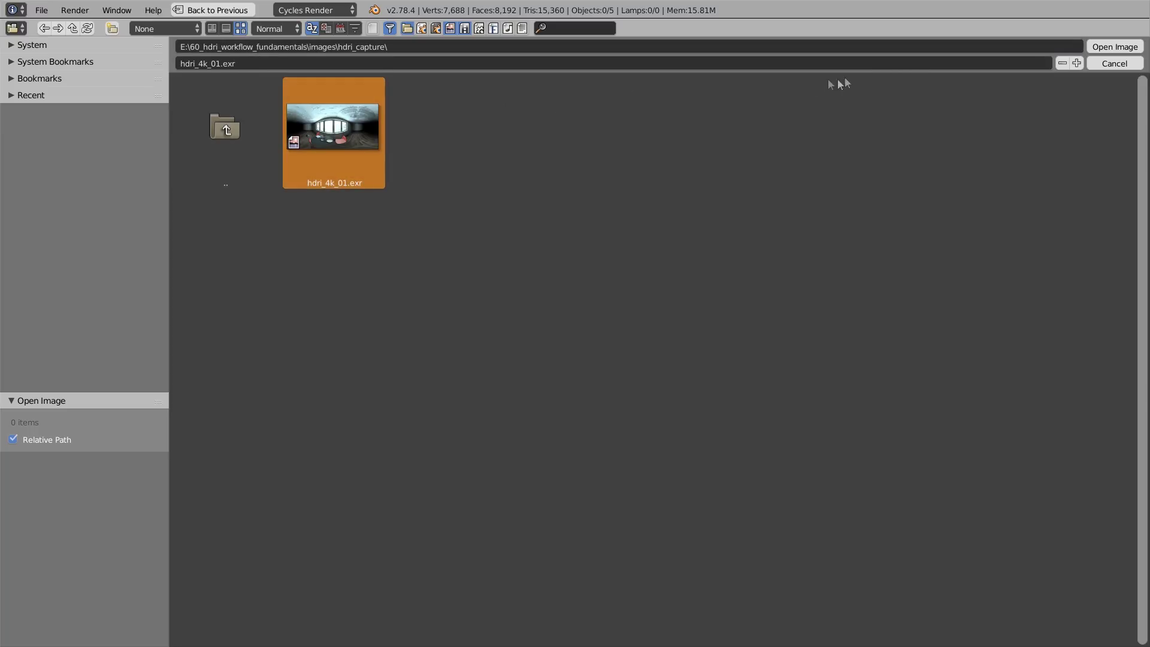
pyautogui.click(1115, 48)
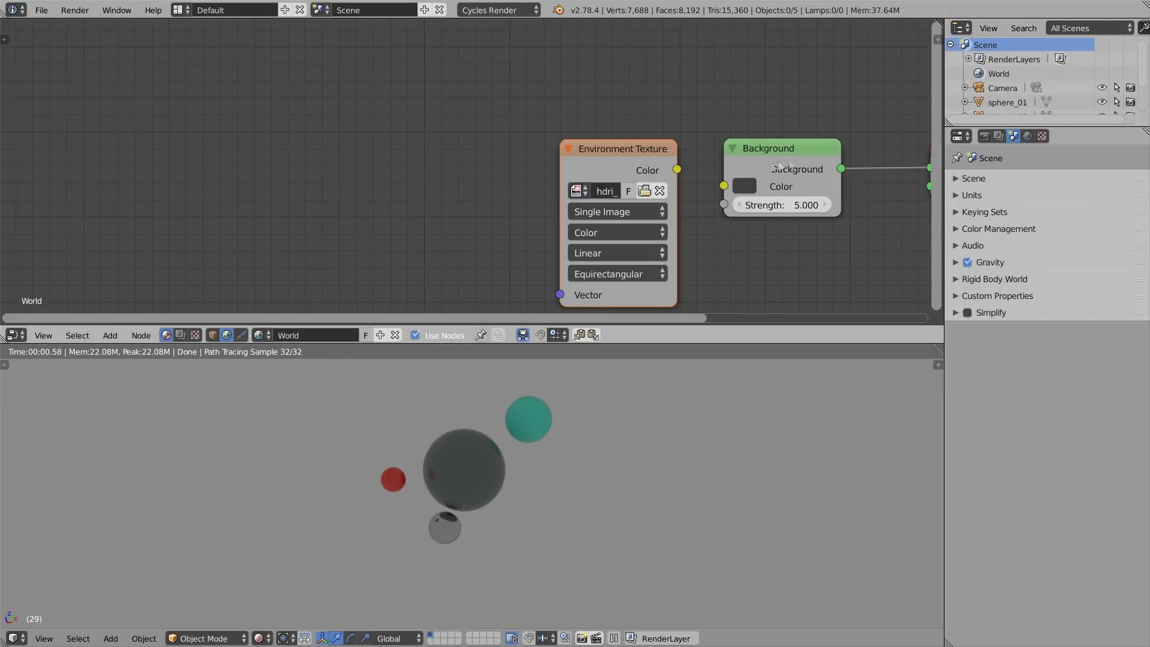
# Connect the Environment Texture Color to Background Color with strength 1.000, then widen the texture node
pyautogui.moveTo(677, 170); pyautogui.dragTo(724, 186)
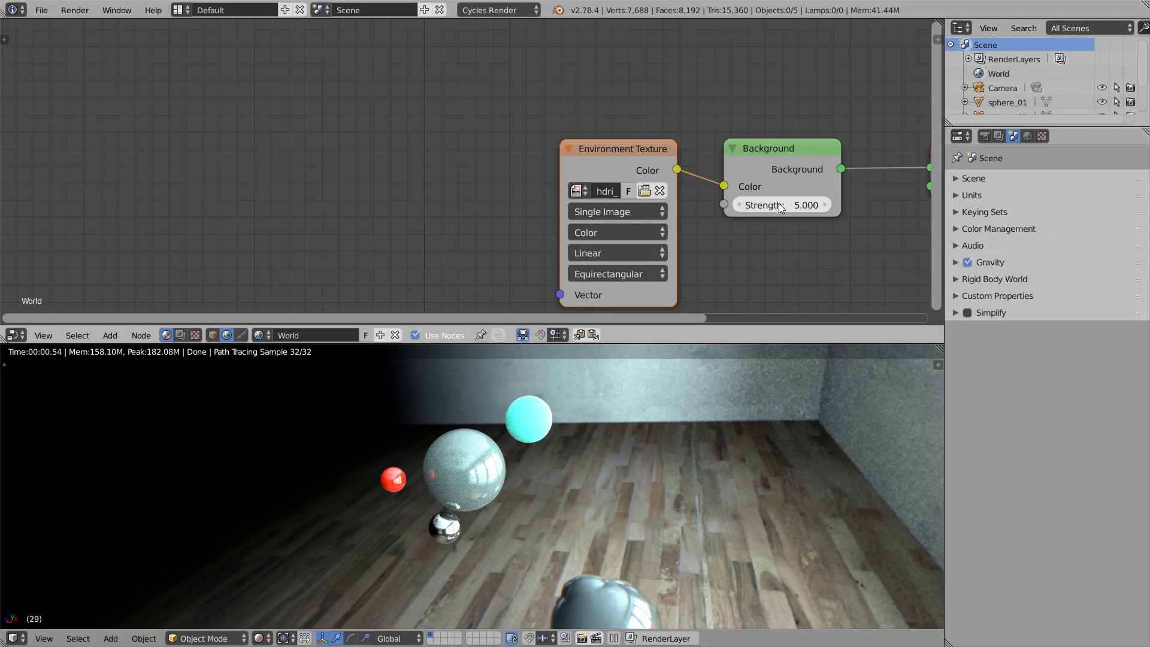
pyautogui.click(779, 203)
pyautogui.write('1')
pyautogui.press('Return')
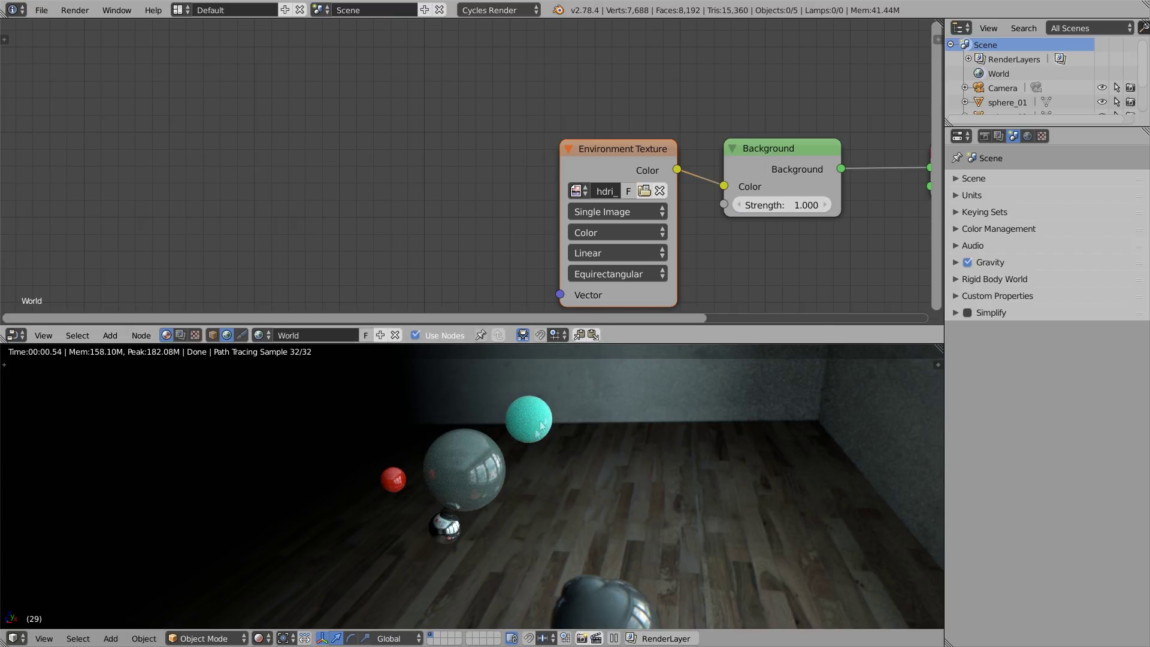
pyautogui.moveTo(487, 469); pyautogui.dragTo(738, 460, button='middle')
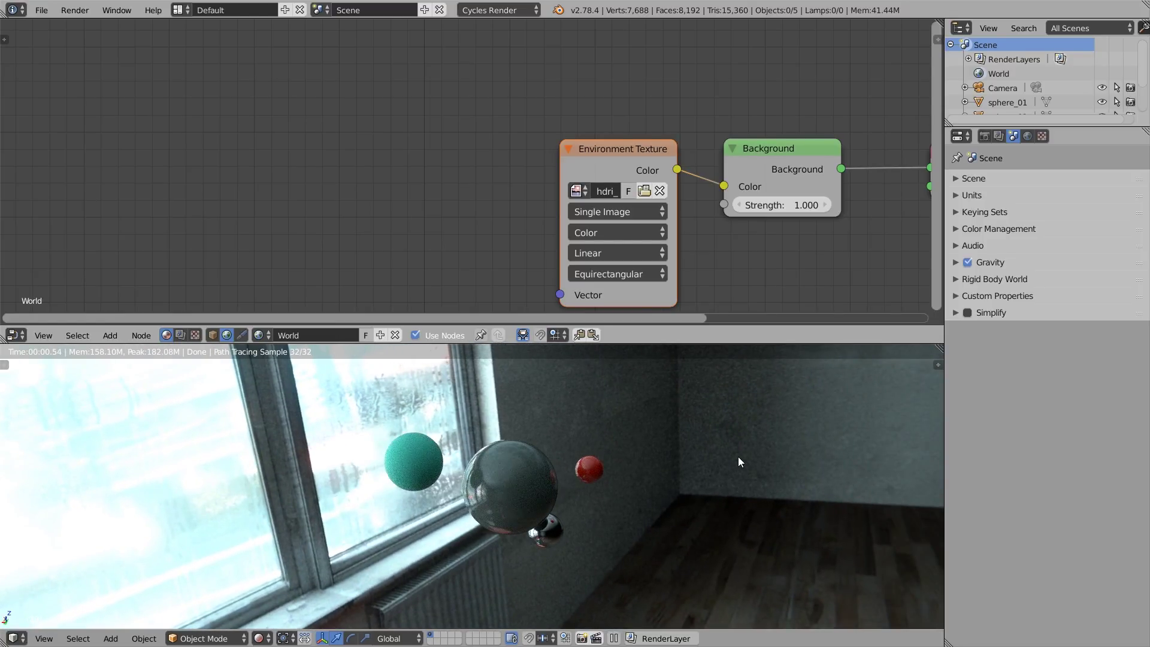
pyautogui.moveTo(536, 484); pyautogui.dragTo(450, 485, button='middle')
pyautogui.moveTo(557, 258); pyautogui.dragTo(439, 234)
# Add a Mapping node and connect it to the Environment Texture's Vector input
pyautogui.hotkey('shift', 'a')
pyautogui.moveTo(311, 236)
pyautogui.click(367, 251)
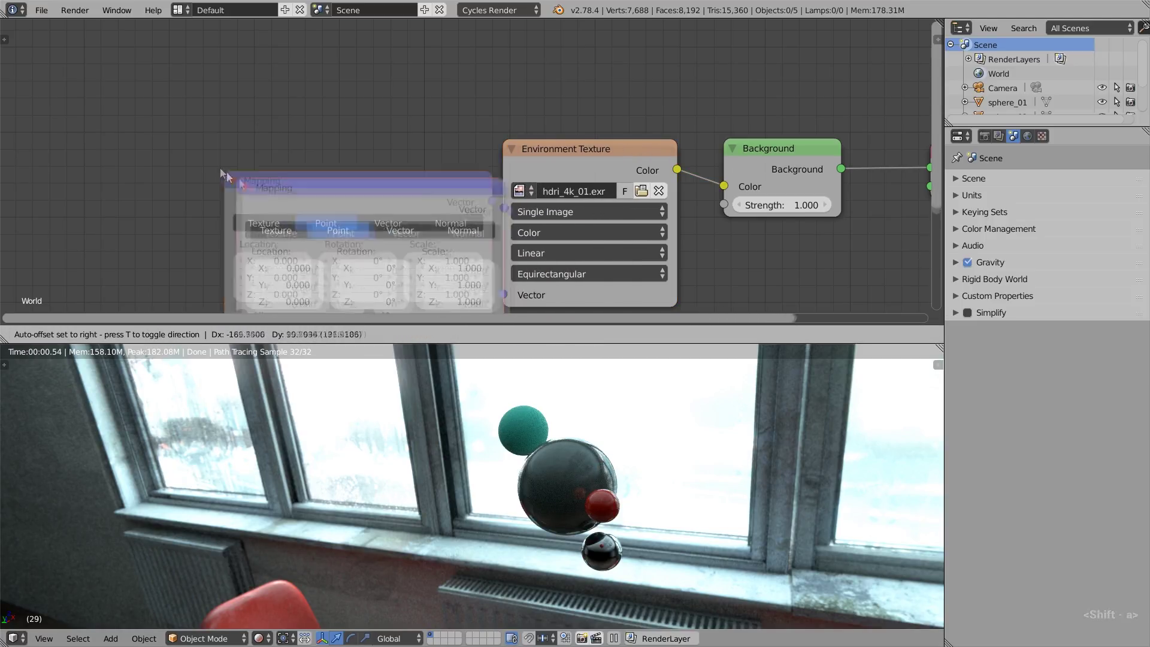
pyautogui.click(203, 118)
pyautogui.scroll(-1, 406, 136)
pyautogui.moveTo(464, 146); pyautogui.dragTo(493, 276)
# Feed Texture Coordinate Generated into Mapping and rotate the HDRI background around Z
pyautogui.hotkey('shift', 'a')
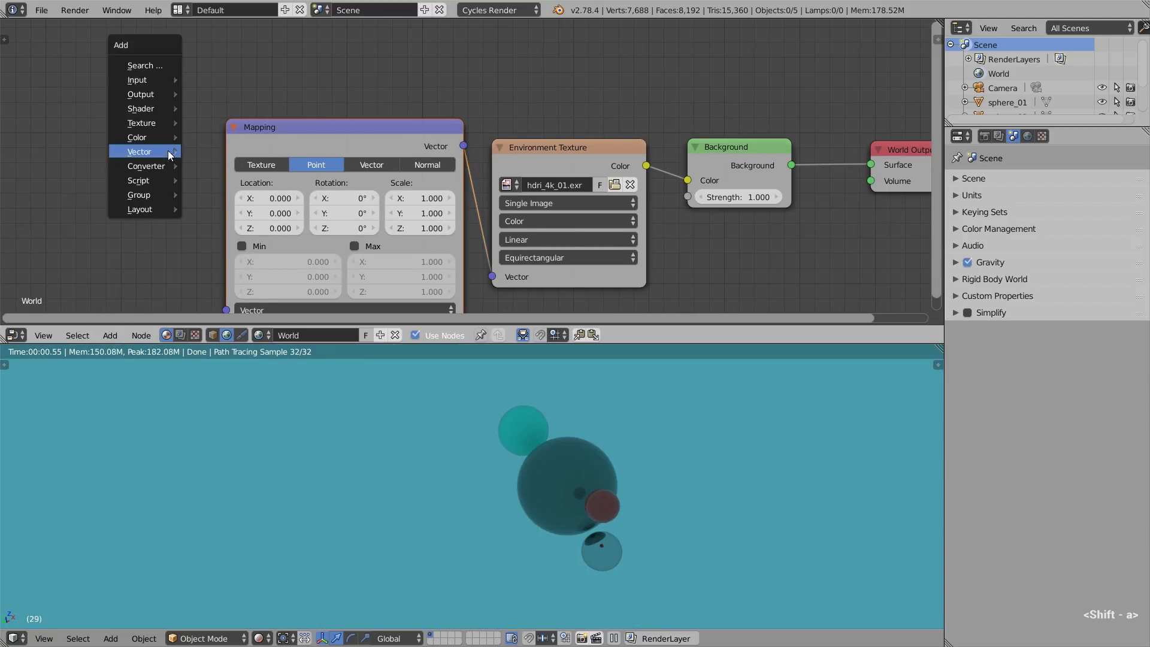
pyautogui.moveTo(148, 80)
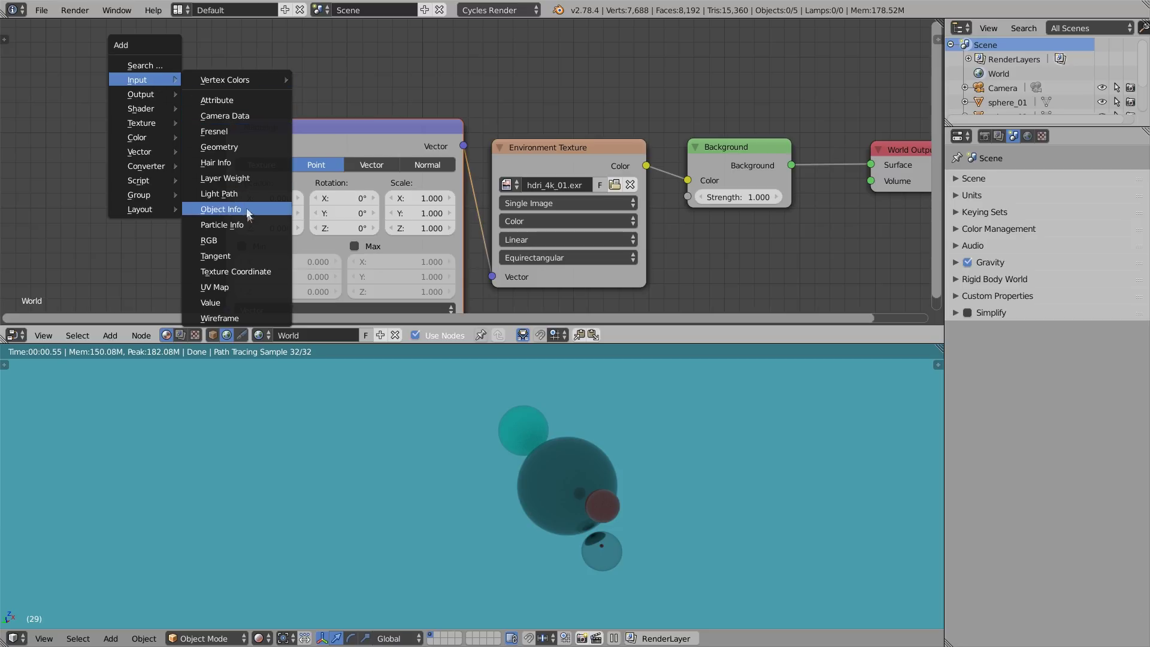
pyautogui.click(245, 271)
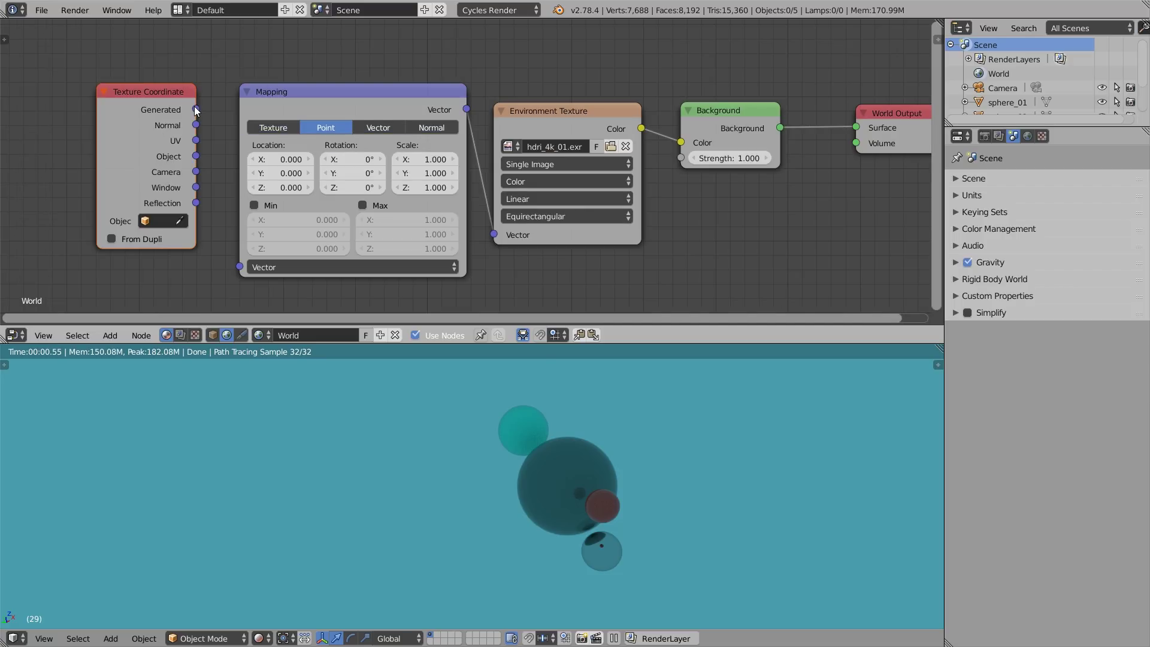
pyautogui.moveTo(195, 109); pyautogui.dragTo(240, 267)
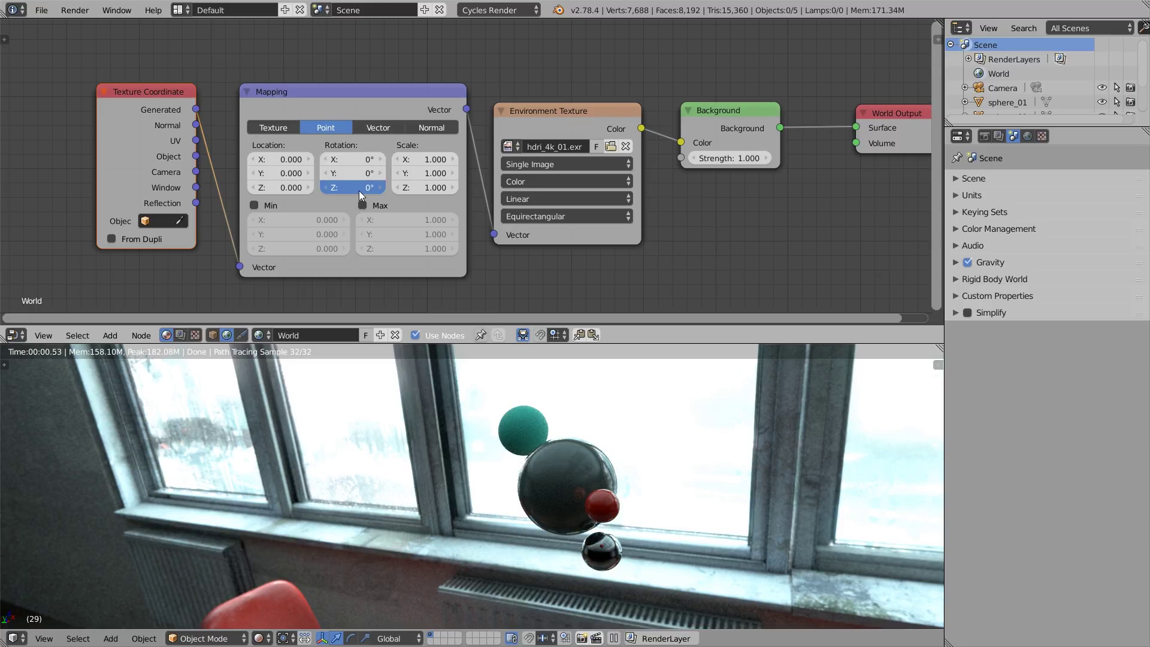
pyautogui.moveTo(357, 191)
pyautogui.mouseDown()
pyautogui.moveTo(340, 189)
pyautogui.moveTo(364, 193)
pyautogui.moveTo(355, 192)
pyautogui.mouseUp()
# Lower the world background strength, then step it back up to 1.000
pyautogui.moveTo(695, 158); pyautogui.dragTo(692, 160)
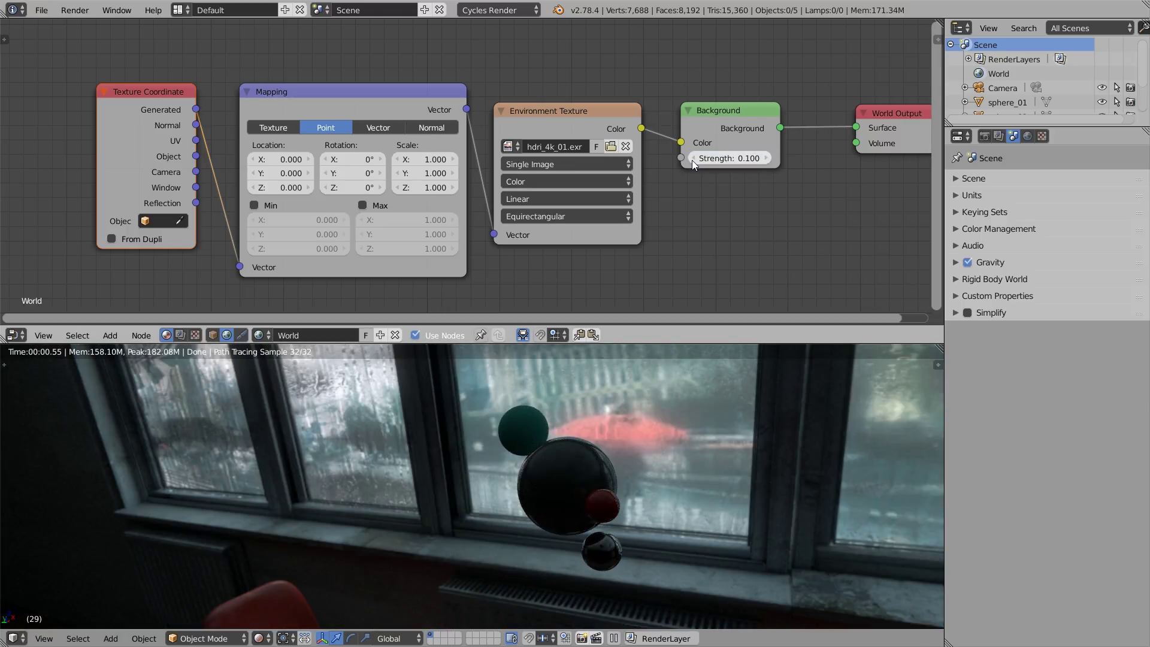
pyautogui.click(765, 158)
pyautogui.click(765, 158)
pyautogui.click(766, 158)
pyautogui.click(766, 158)
pyautogui.click(765, 158)
pyautogui.click(765, 158)
pyautogui.click(765, 158)
pyautogui.click(765, 158)
pyautogui.click(765, 159)
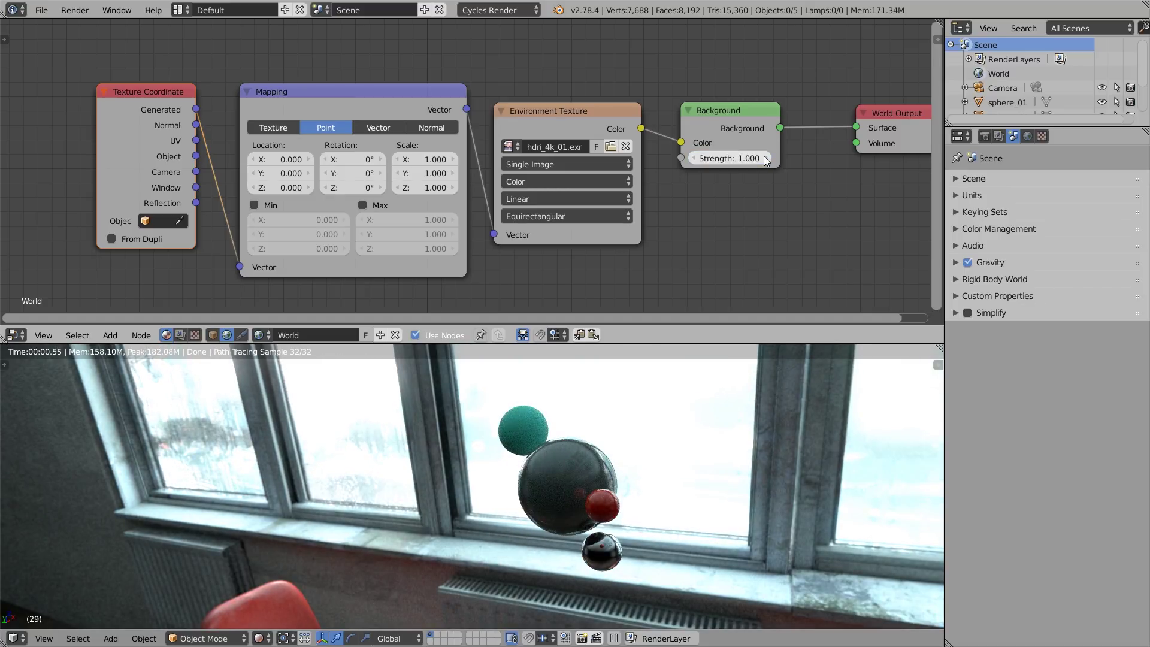
# Set Color Management exposure to -1.534, view to Filmic Log Encoding Base, look to Base Contrast
pyautogui.click(958, 229)
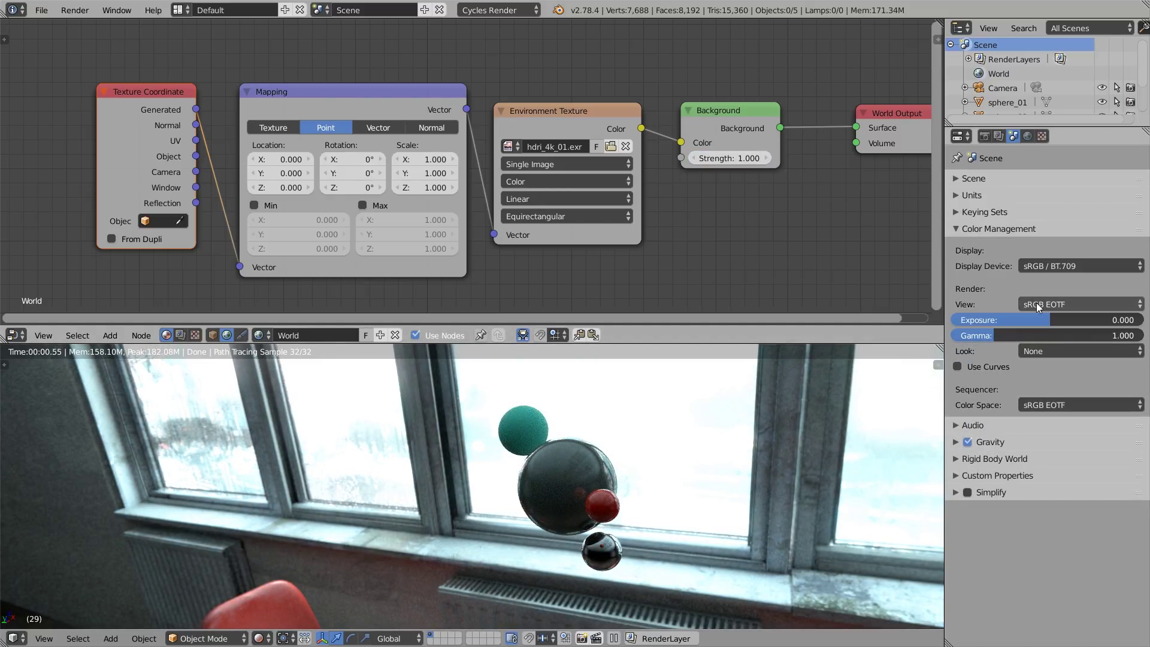
pyautogui.moveTo(1051, 318)
pyautogui.mouseDown()
pyautogui.moveTo(1022, 319)
pyautogui.moveTo(1039, 322)
pyautogui.mouseUp()
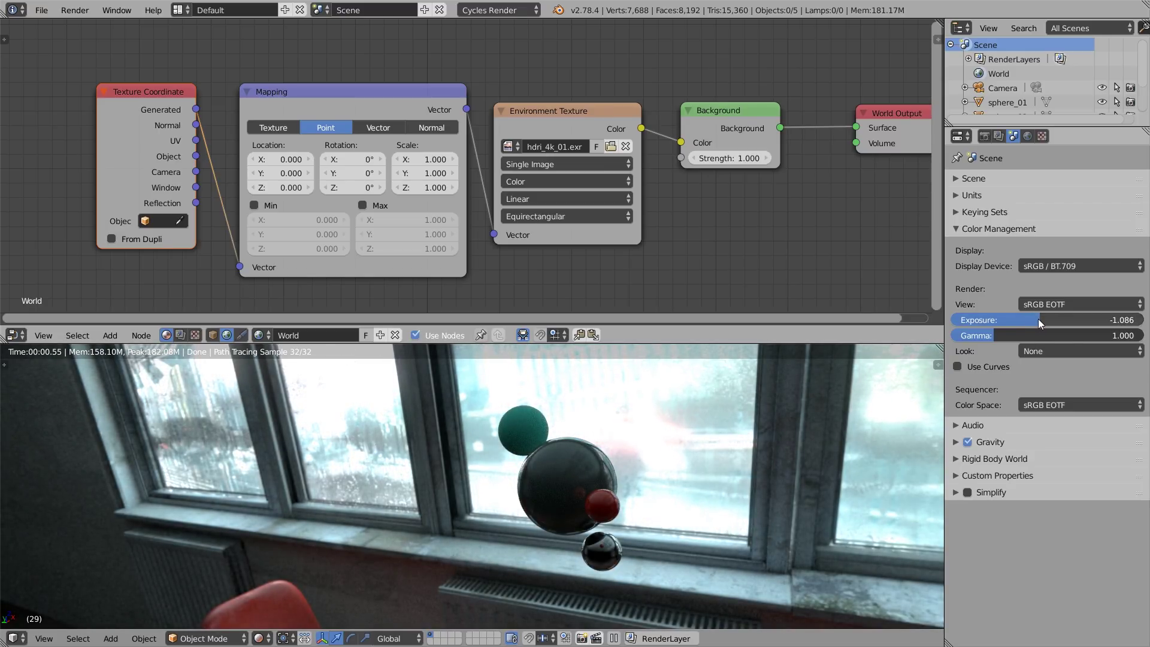
pyautogui.click(1048, 304)
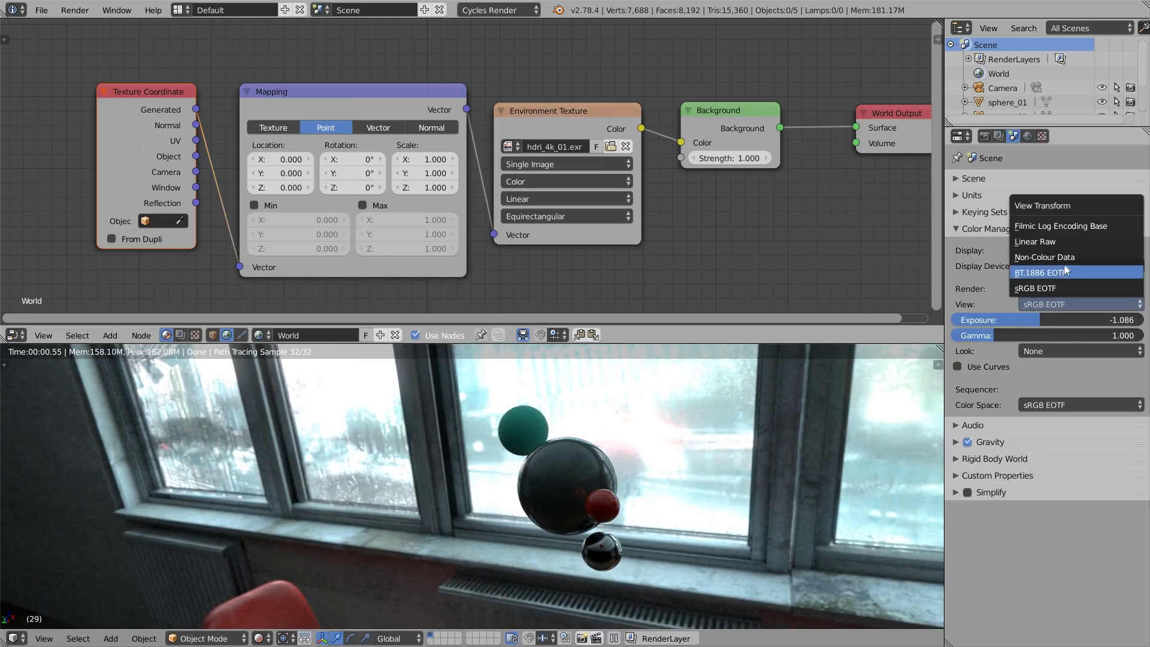
pyautogui.click(1087, 225)
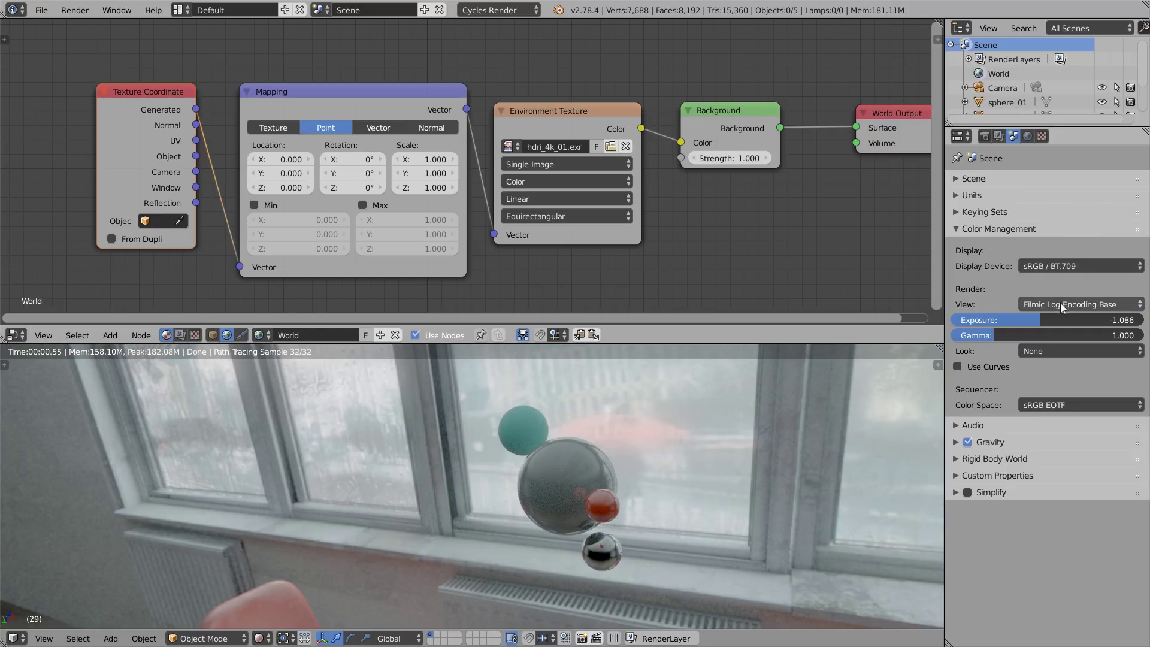
pyautogui.click(1049, 350)
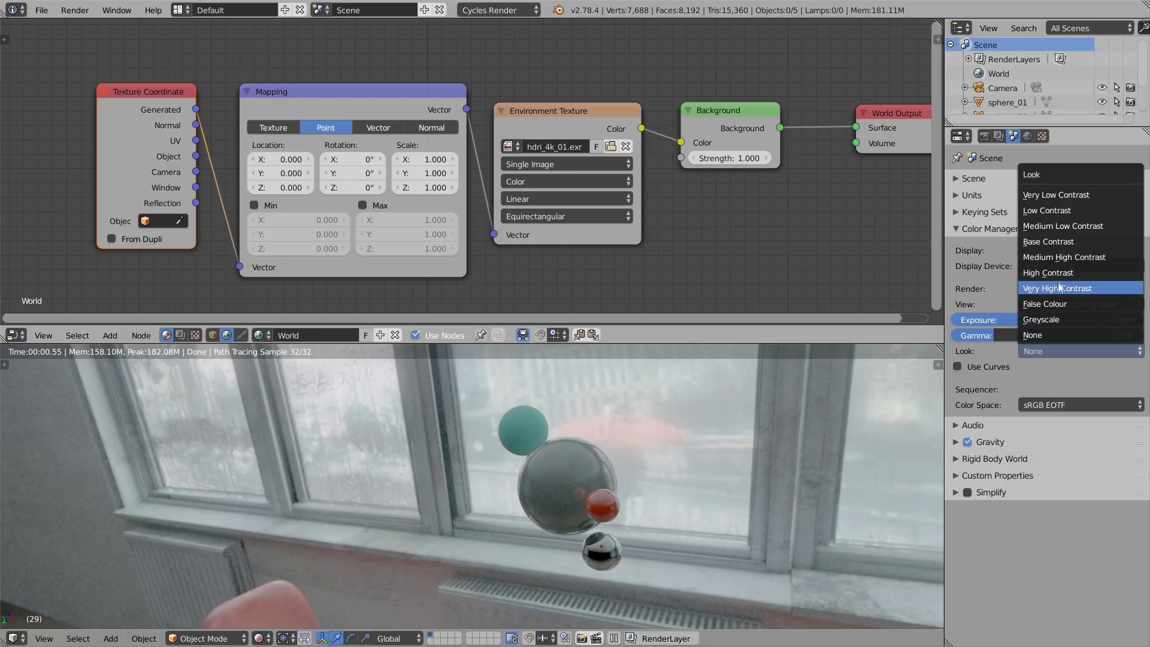
pyautogui.click(1086, 240)
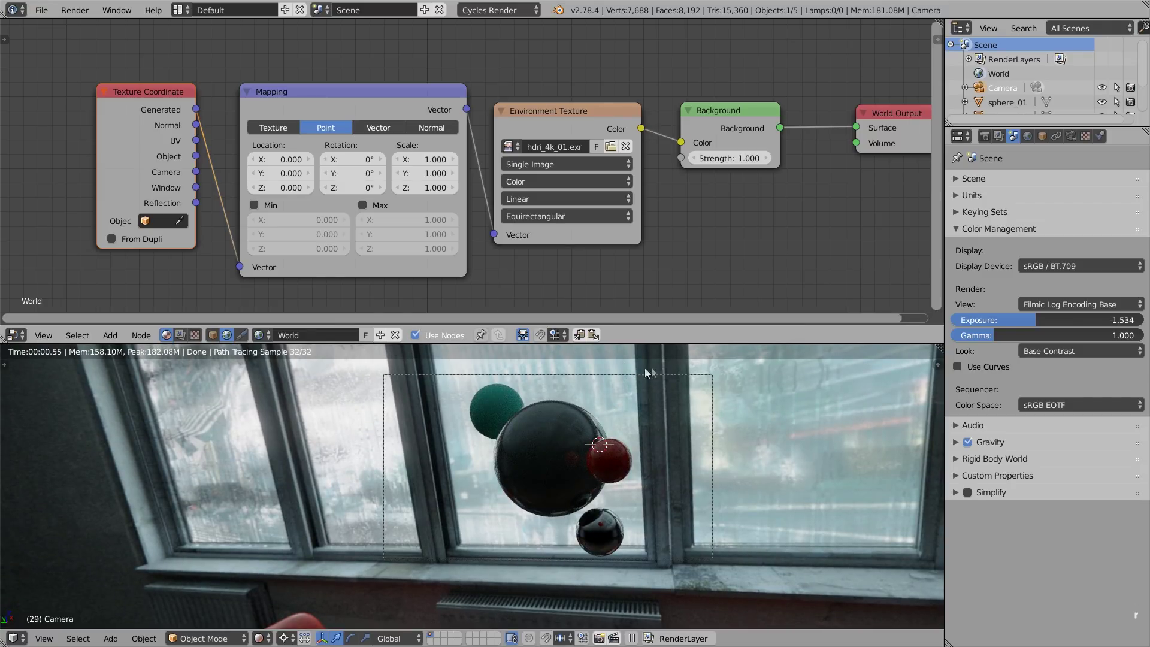
# Enable camera depth of field with aperture size 0.4400 and focus distance 8.91, then tilt the camera
pyautogui.click(1072, 140)
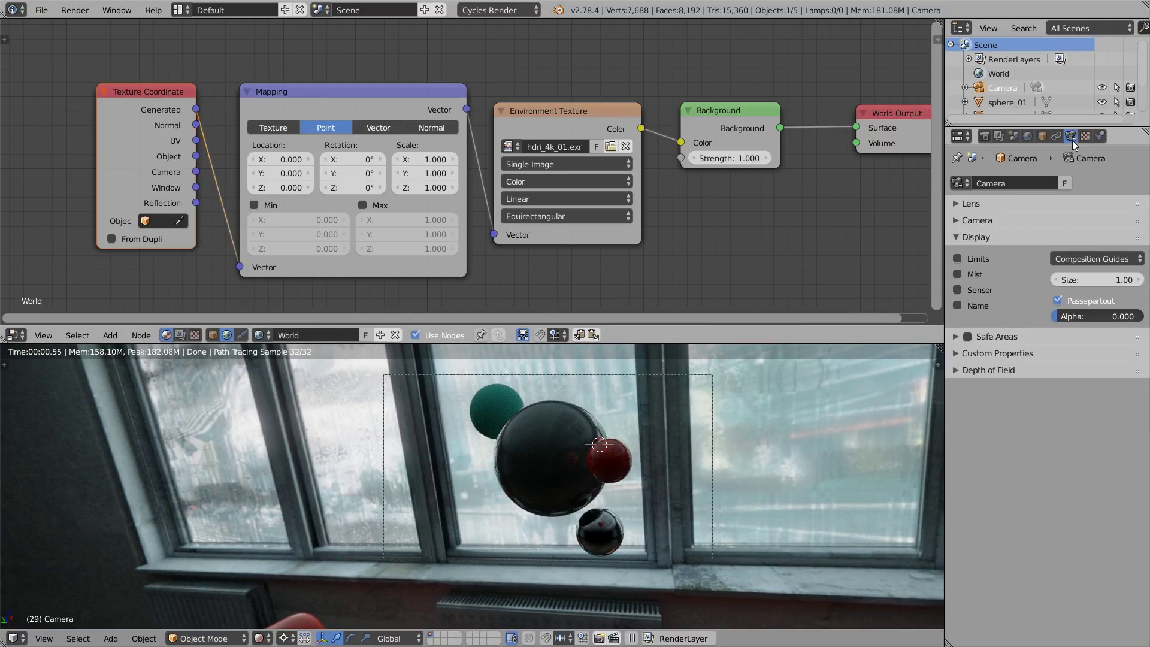
pyautogui.click(999, 370)
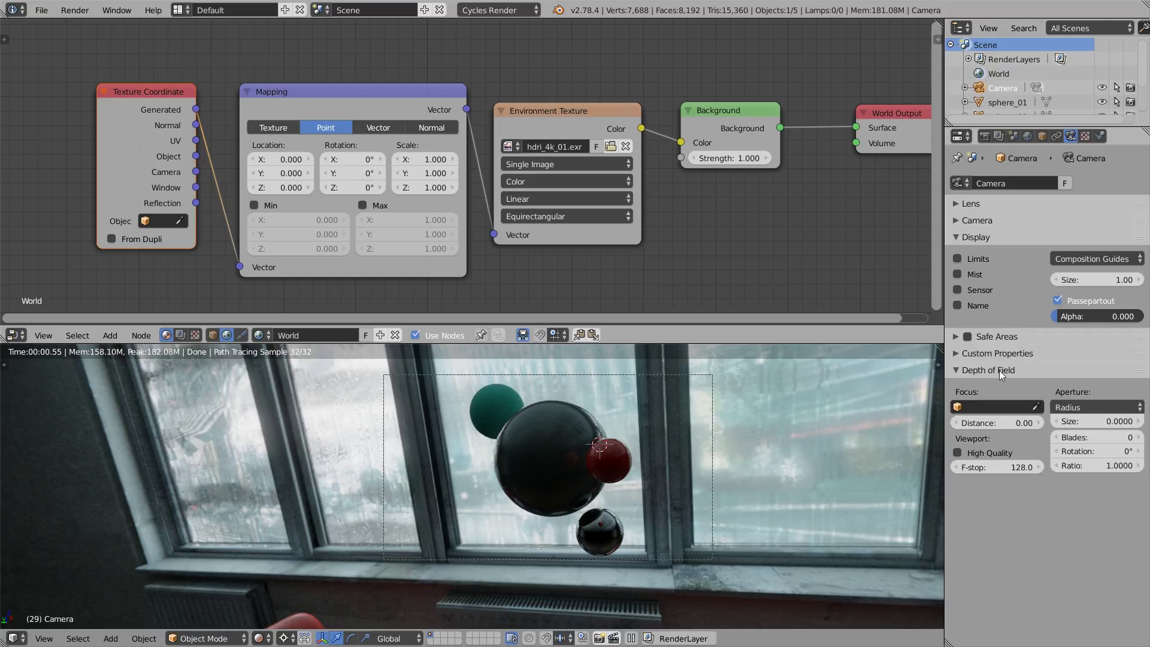
pyautogui.moveTo(1070, 425); pyautogui.dragTo(1087, 424)
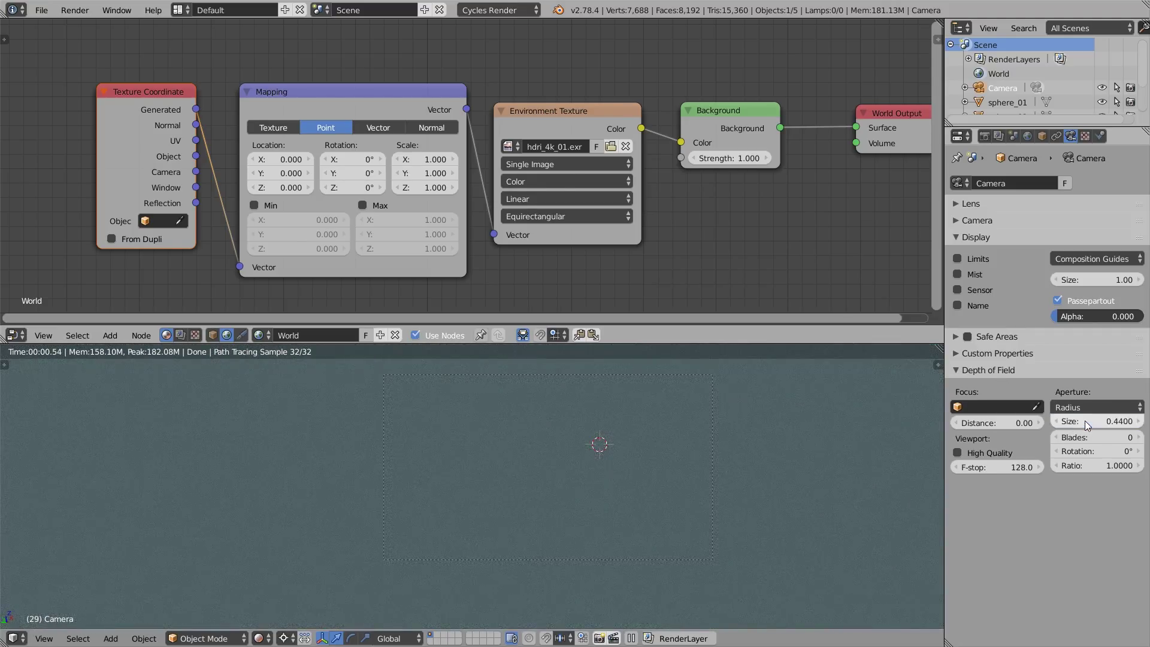
pyautogui.moveTo(995, 424); pyautogui.dragTo(1048, 422)
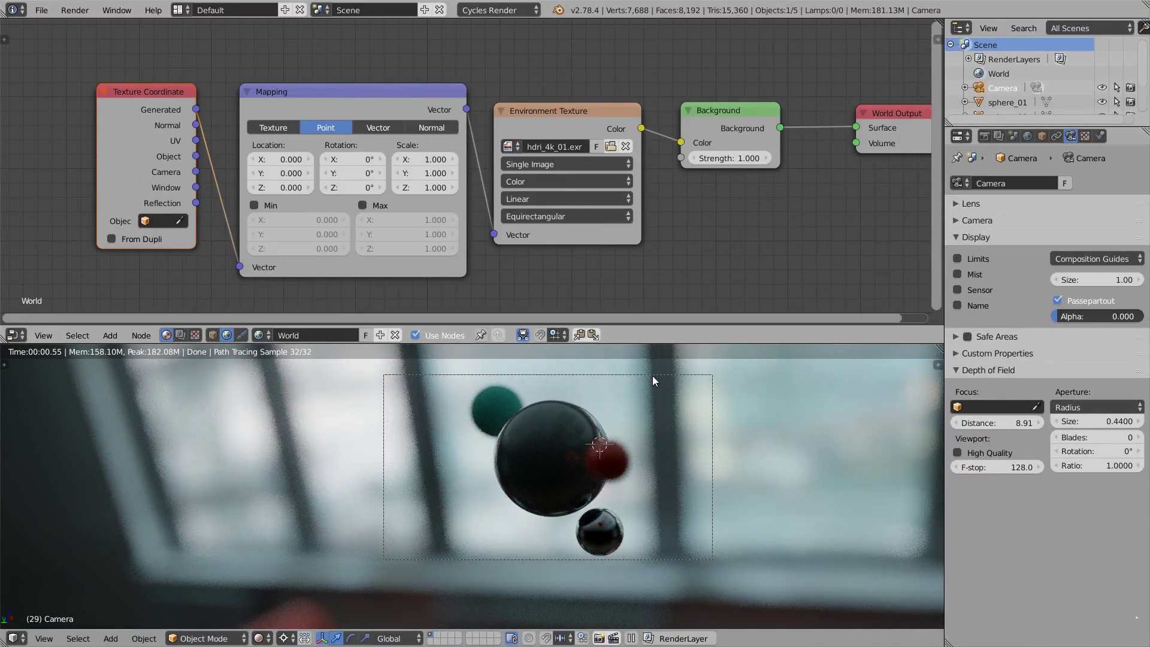
pyautogui.press('r')
pyautogui.press('r')
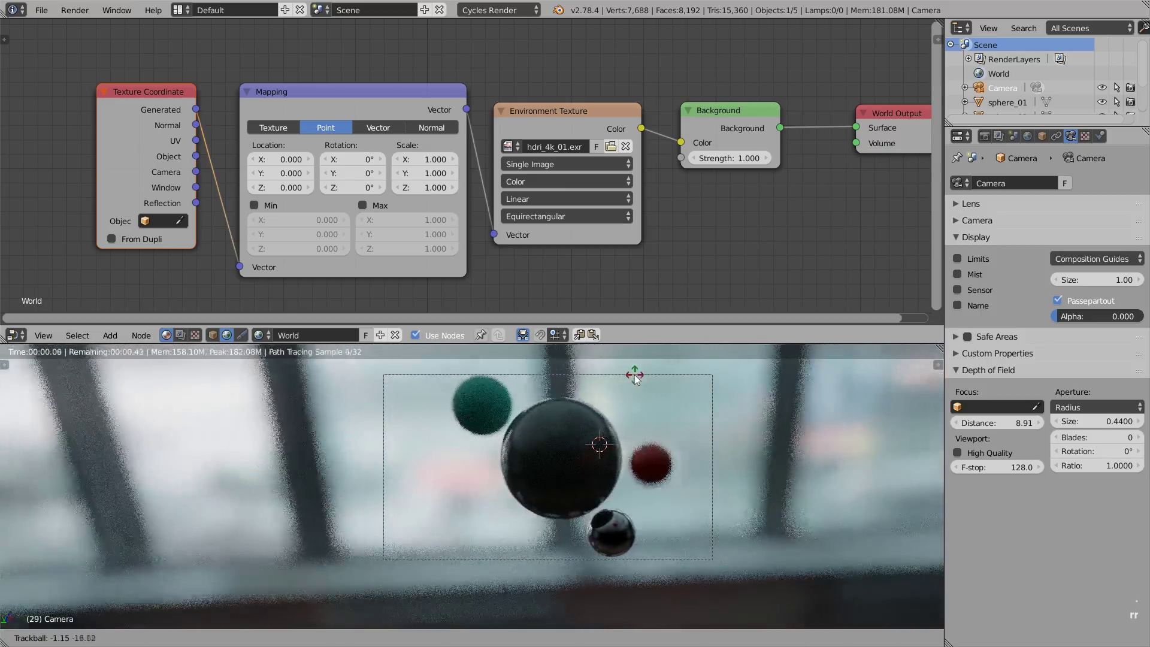